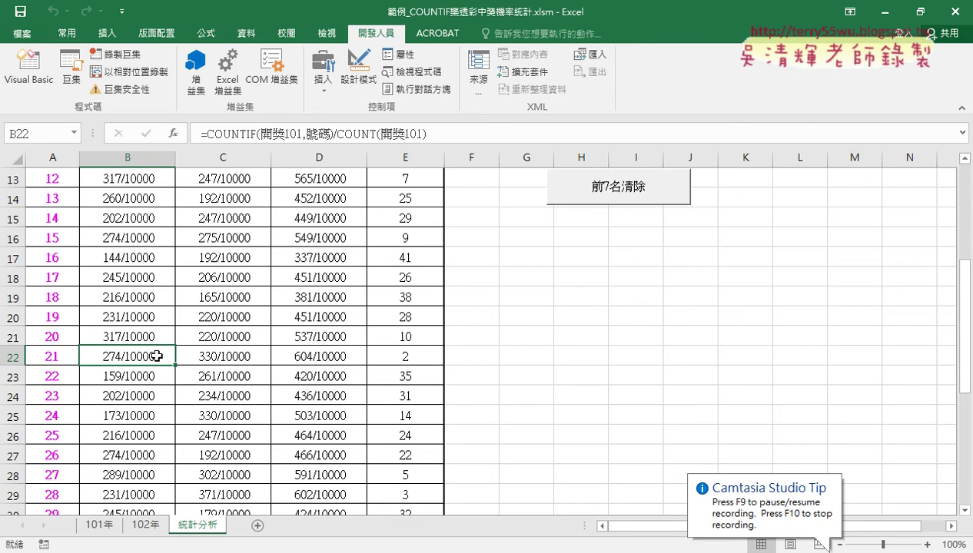
- Look over the empty 前七名 cells F2:F9, the 排名 ranks in column E and number 12 in A13
{"action": "scroll", "coordinate": [157, 356], "scroll_direction": "up", "scroll_amount": 4}
{"action": "left_click_drag", "start_coordinate": [472, 197], "coordinate": [474, 333]}
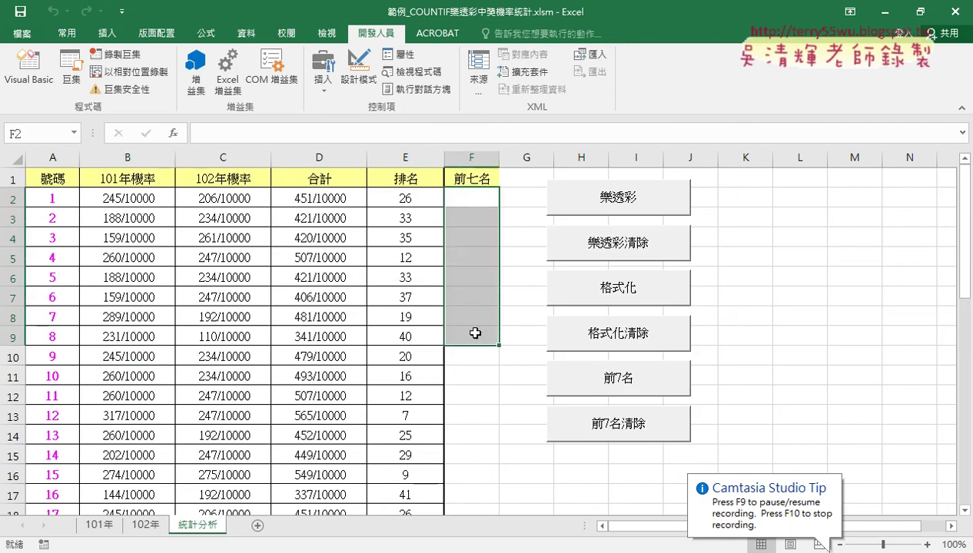
{"action": "left_click", "coordinate": [58, 419]}
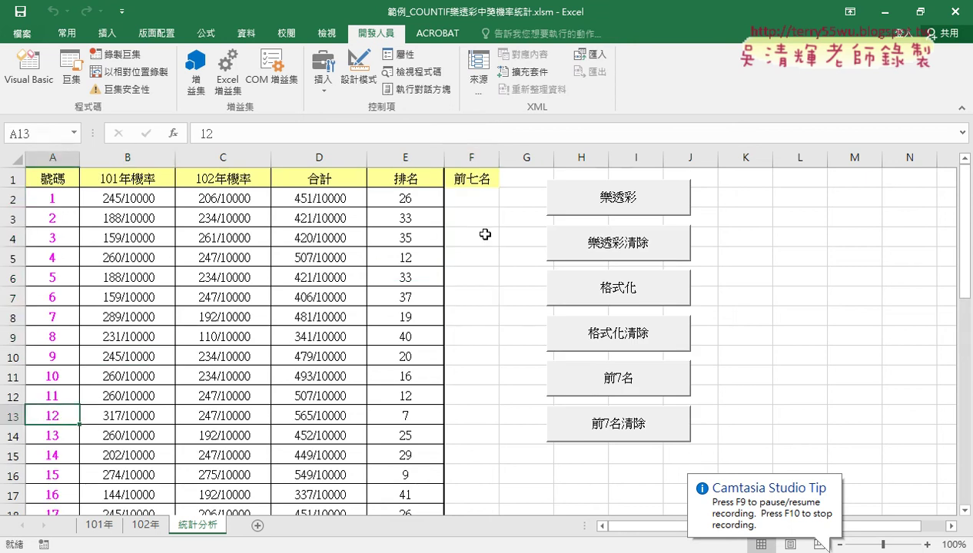
{"action": "left_click", "coordinate": [485, 198]}
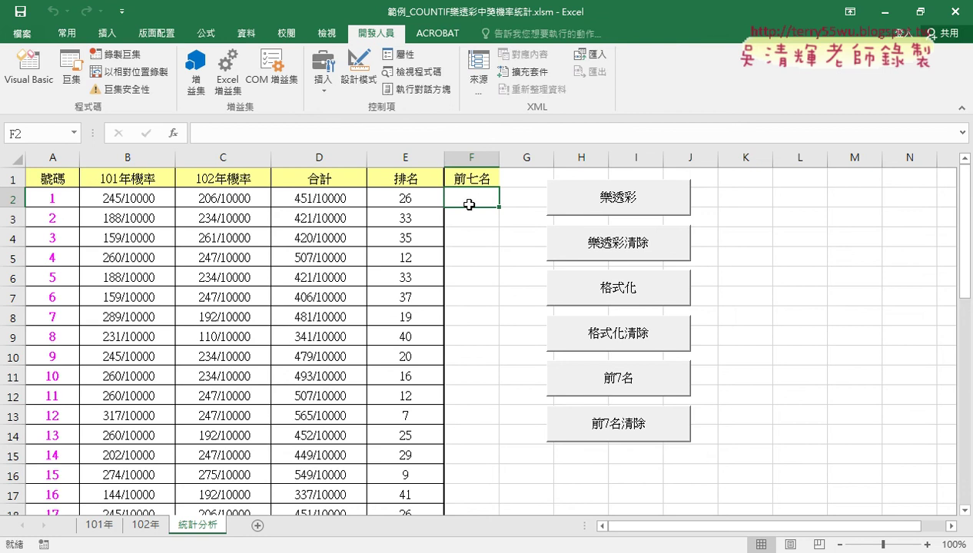
{"action": "left_click", "coordinate": [406, 158]}
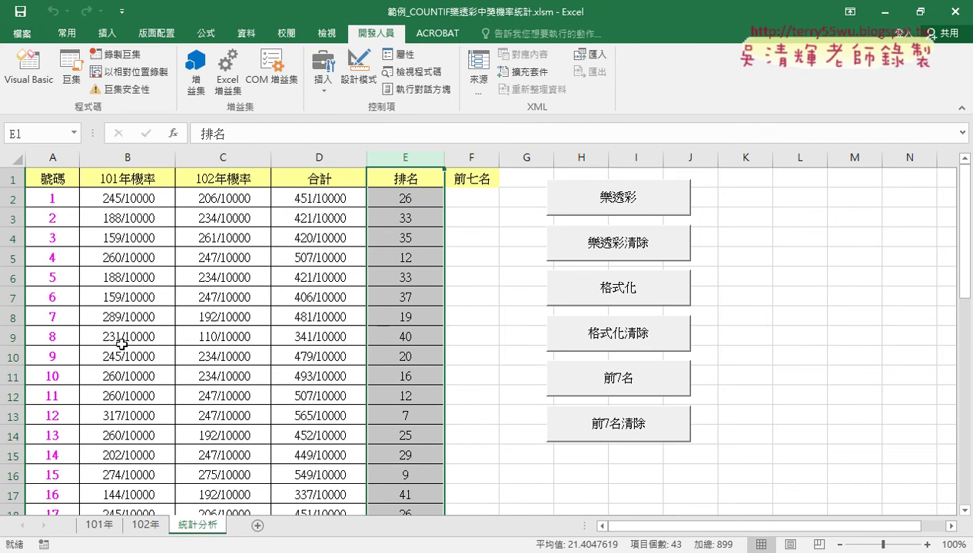
{"action": "left_click", "coordinate": [51, 422]}
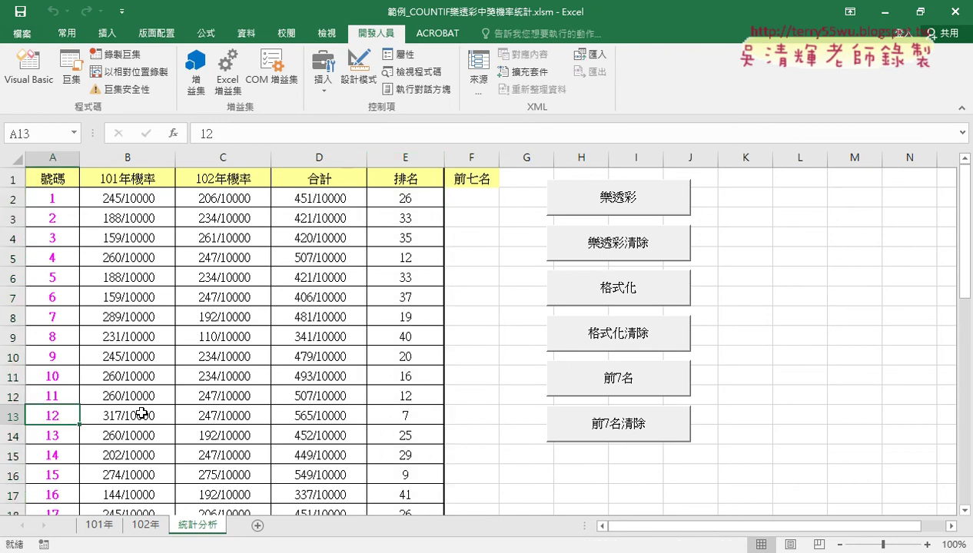
{"action": "mouse_move", "coordinate": [423, 192]}
{"action": "left_mouse_down"}
{"action": "mouse_move", "coordinate": [373, 188]}
{"action": "mouse_move", "coordinate": [413, 358]}
{"action": "left_mouse_up"}
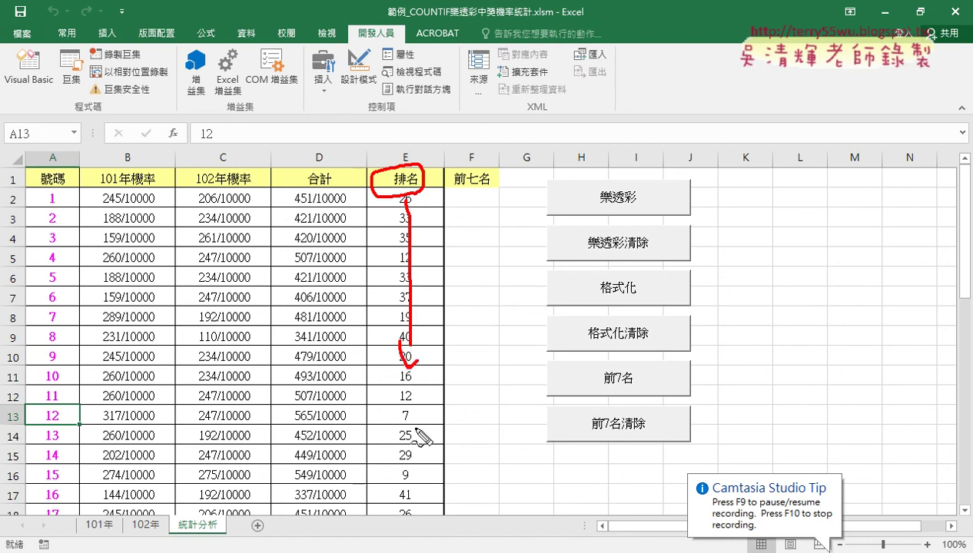
{"action": "left_click_drag", "start_coordinate": [415, 394], "coordinate": [419, 431]}
{"action": "mouse_move", "coordinate": [66, 421]}
{"action": "left_mouse_down"}
{"action": "mouse_move", "coordinate": [36, 424]}
{"action": "mouse_move", "coordinate": [64, 431]}
{"action": "left_mouse_up"}
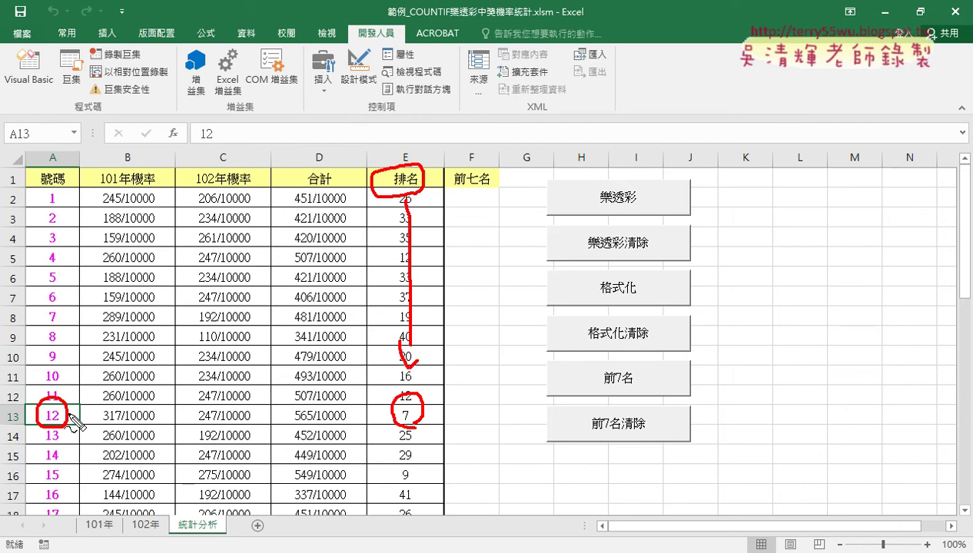
{"action": "left_click_drag", "start_coordinate": [451, 200], "coordinate": [499, 202]}
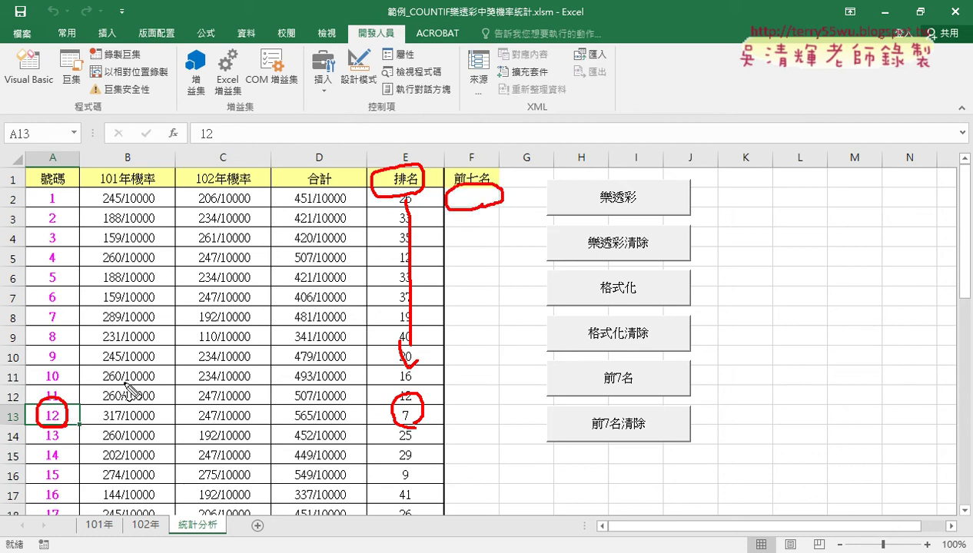
{"action": "left_click_drag", "start_coordinate": [82, 405], "coordinate": [442, 229]}
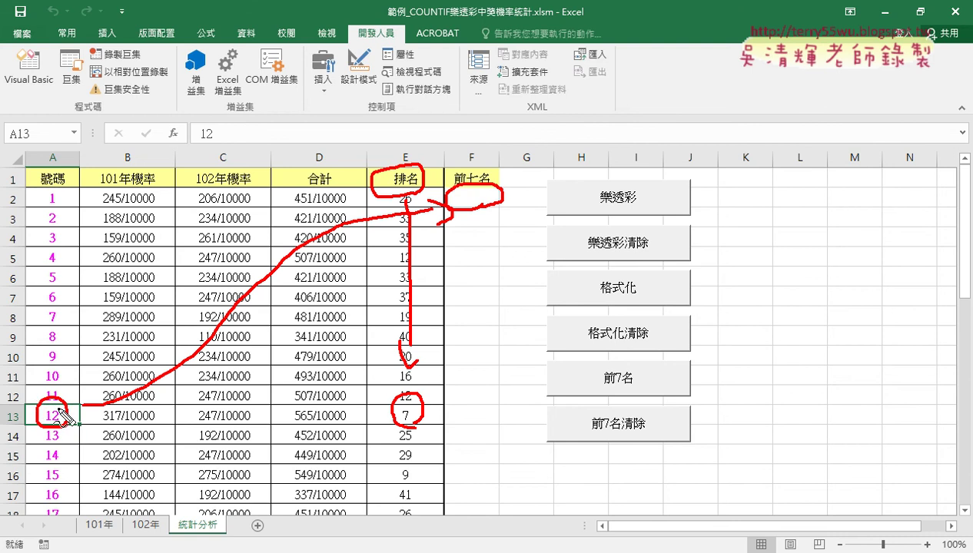
{"action": "mouse_move", "coordinate": [39, 410]}
{"action": "left_mouse_down"}
{"action": "mouse_move", "coordinate": [26, 408]}
{"action": "mouse_move", "coordinate": [35, 423]}
{"action": "left_mouse_up"}
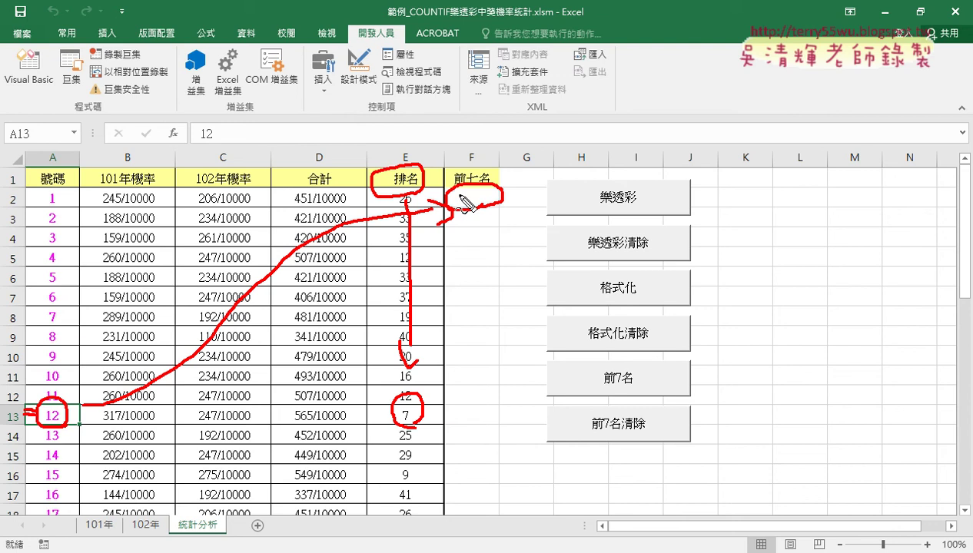
{"action": "left_click_drag", "start_coordinate": [15, 429], "coordinate": [17, 388]}
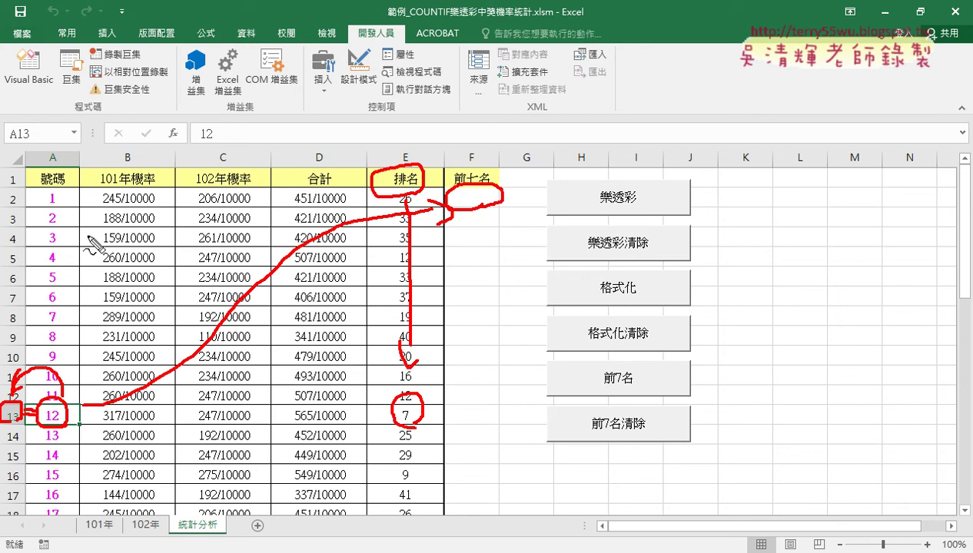
{"action": "key", "text": "Escape"}
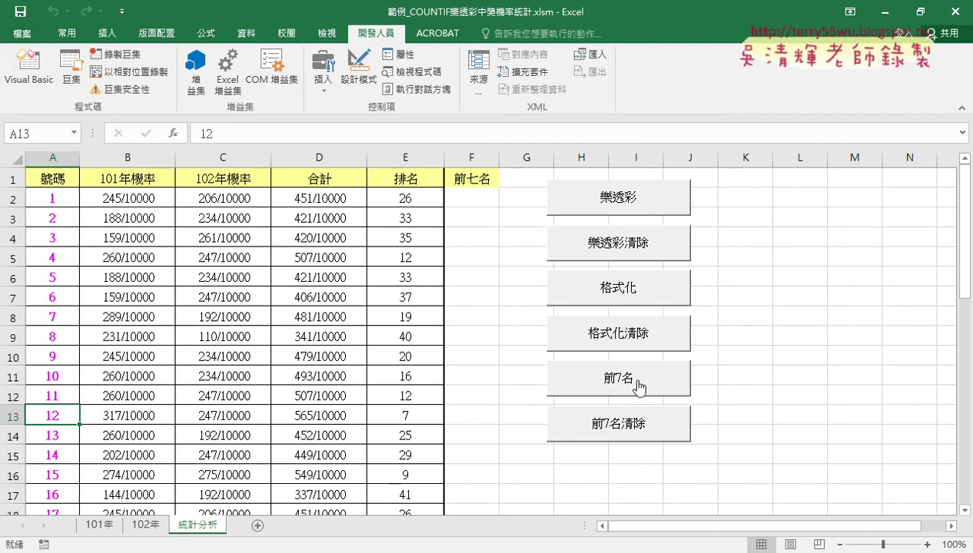
- Add an empty Sub 前7名 below the last End Sub, copied from the Sub 格式化 header
{"action": "left_click", "coordinate": [30, 69]}
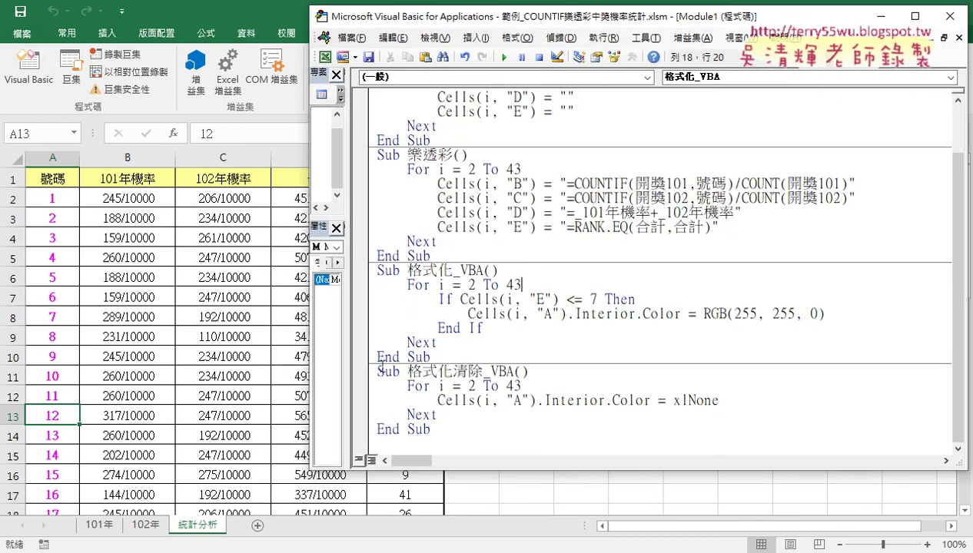
{"action": "left_click_drag", "start_coordinate": [378, 371], "coordinate": [452, 371]}
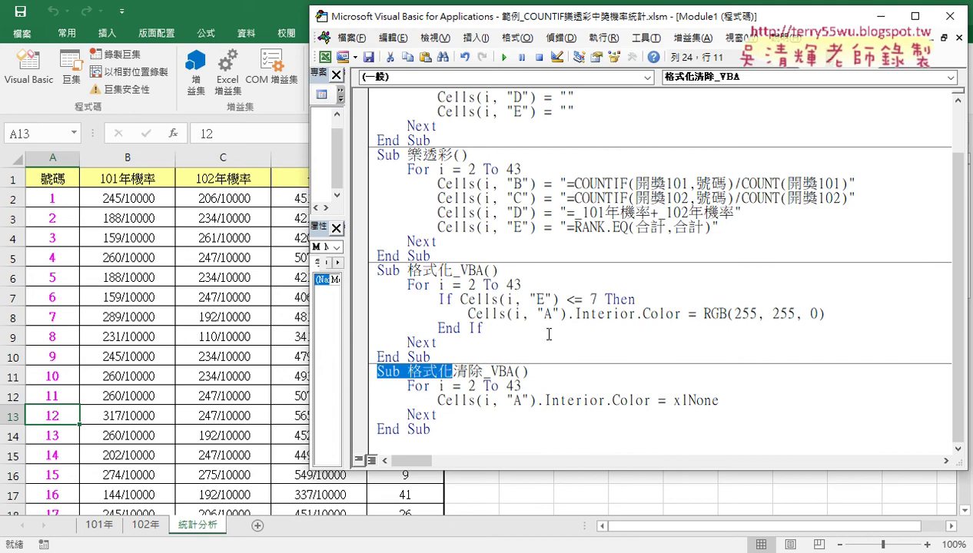
{"action": "key", "text": "ctrl+c"}
{"action": "key", "text": "ctrl+End"}
{"action": "key", "text": "Return"}
{"action": "key", "text": "ctrl+v"}
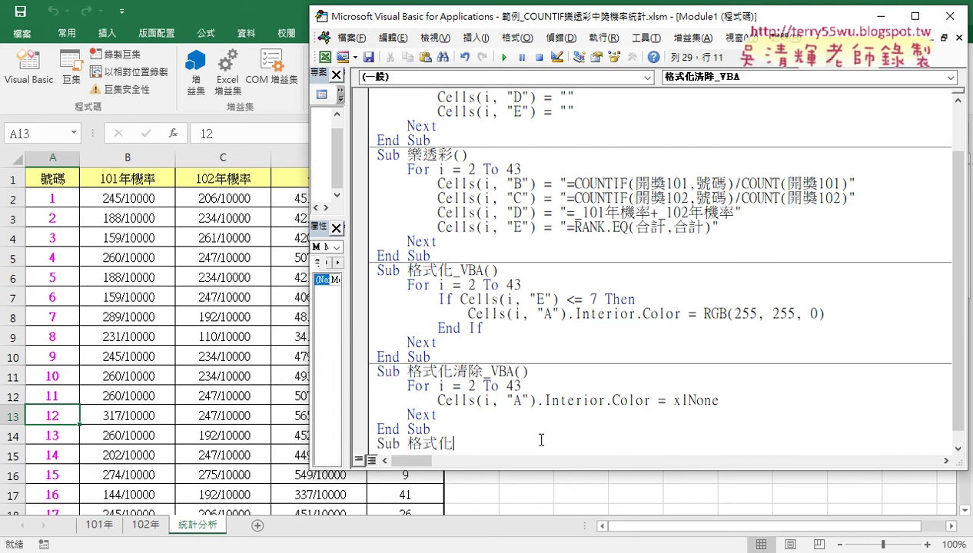
{"action": "key", "text": "shift+Left"}
{"action": "key", "text": "shift+Left"}
{"action": "key", "text": "shift+Left"}
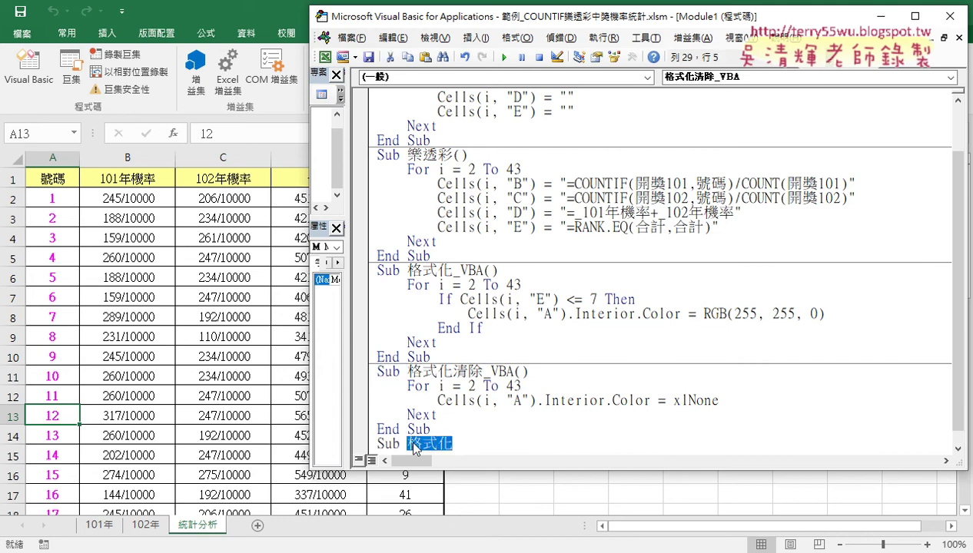
{"action": "key", "text": "Right"}
{"action": "key", "text": "shift+Left"}
{"action": "key", "text": "shift+Left"}
{"action": "type", "text": "名"}
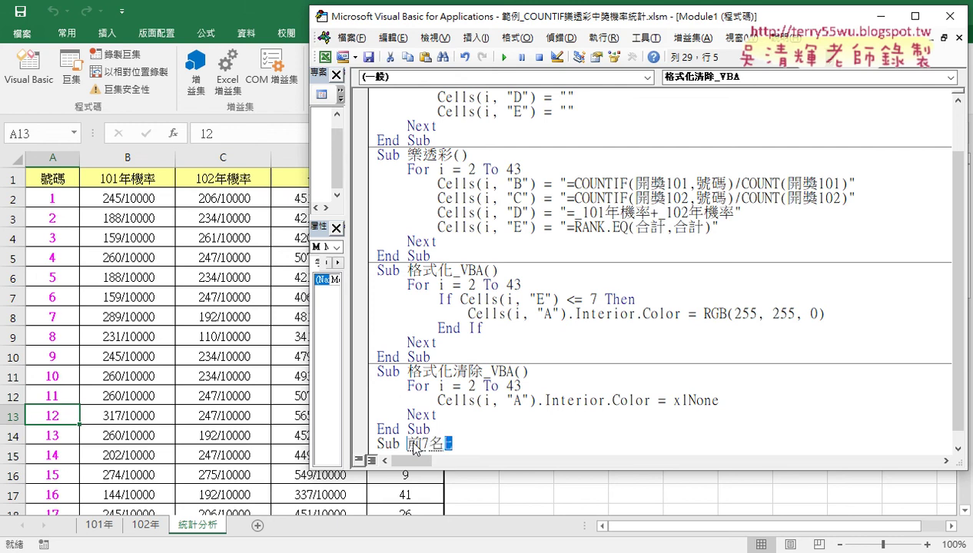
{"action": "key", "text": "Return"}
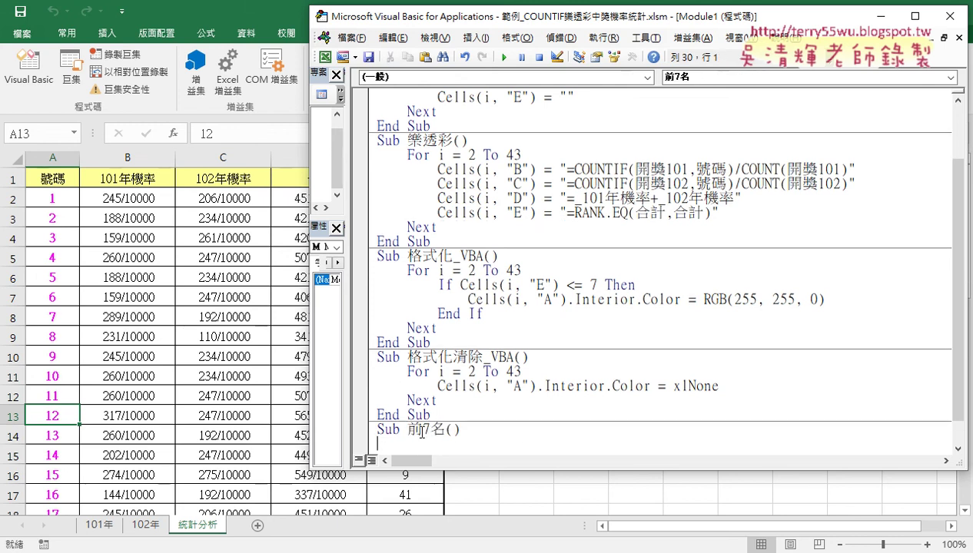
{"action": "scroll", "coordinate": [506, 428], "scroll_direction": "down", "scroll_amount": 1}
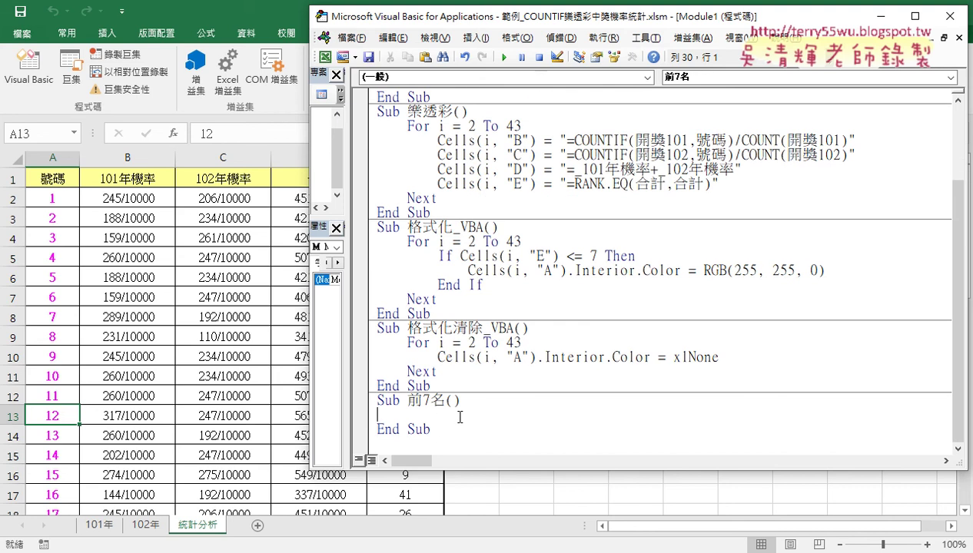
- Copy the For…Next loop of 格式化_VBA into Sub 前7名()
{"action": "mouse_move", "coordinate": [472, 23]}
{"action": "left_mouse_down"}
{"action": "mouse_move", "coordinate": [651, 37]}
{"action": "mouse_move", "coordinate": [643, 33]}
{"action": "left_mouse_up"}
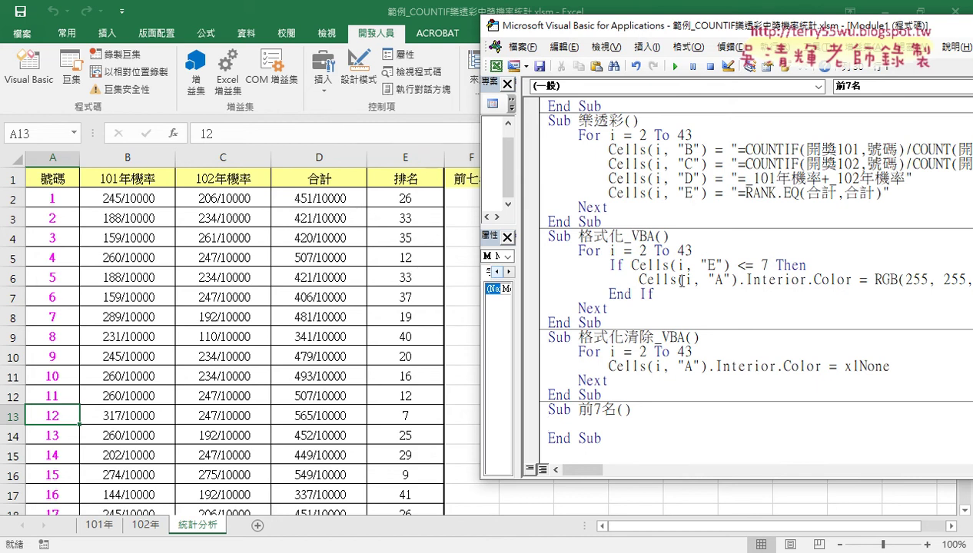
{"action": "left_click_drag", "start_coordinate": [612, 311], "coordinate": [548, 251]}
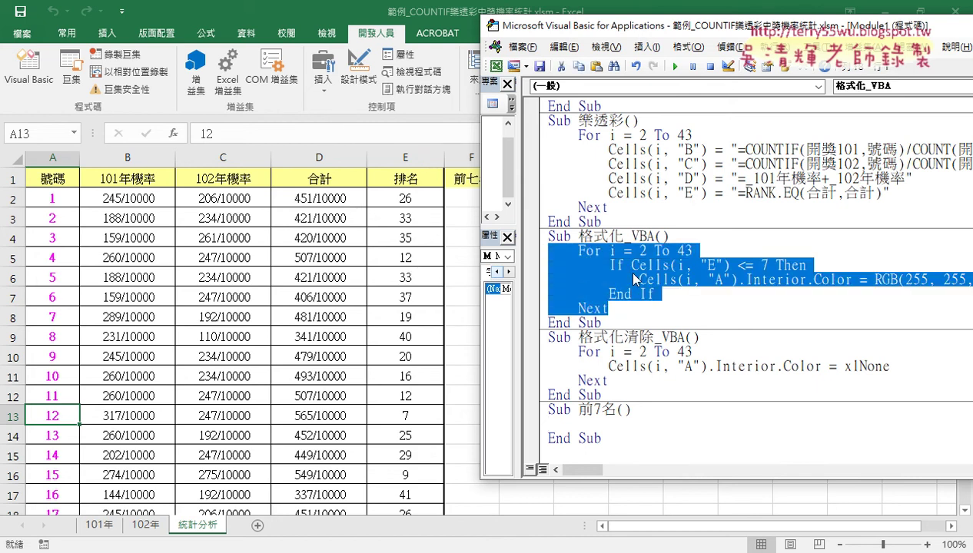
{"action": "right_click", "coordinate": [633, 275]}
{"action": "left_click", "coordinate": [651, 301]}
{"action": "left_click", "coordinate": [547, 424]}
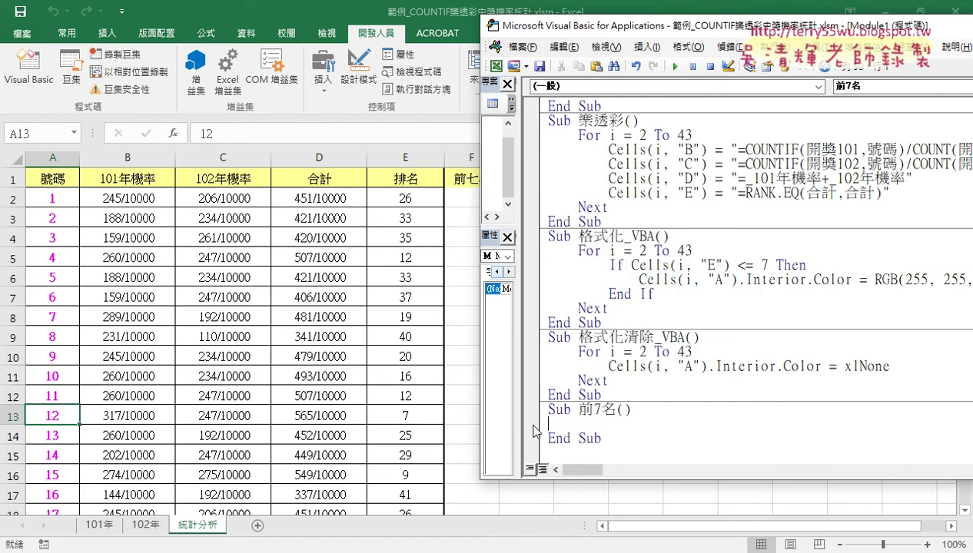
{"action": "key", "text": "ctrl+v"}
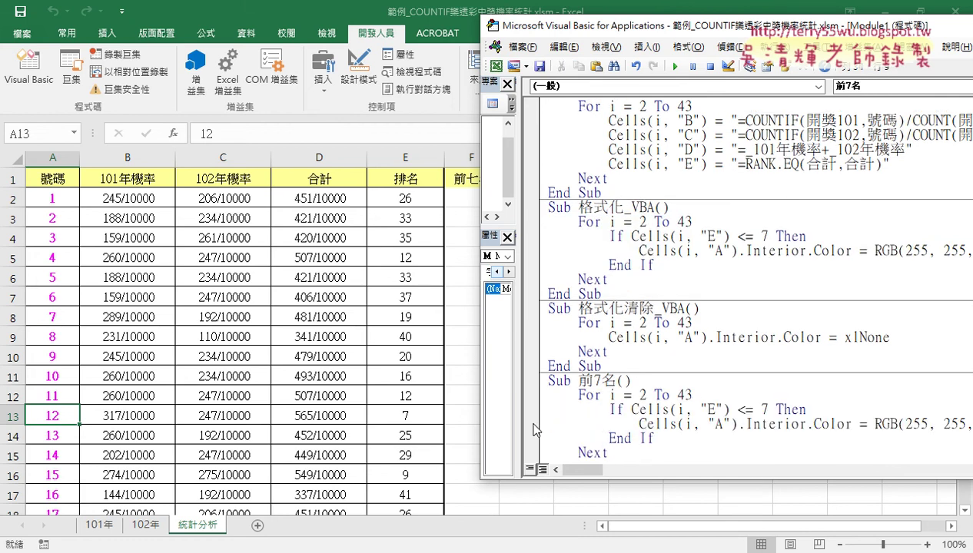
- Select the colour assignment after Cells(i, "A") in the pasted loop
{"action": "scroll", "coordinate": [687, 345], "scroll_direction": "down", "scroll_amount": 1}
{"action": "left_click_drag", "start_coordinate": [691, 366], "coordinate": [549, 366]}
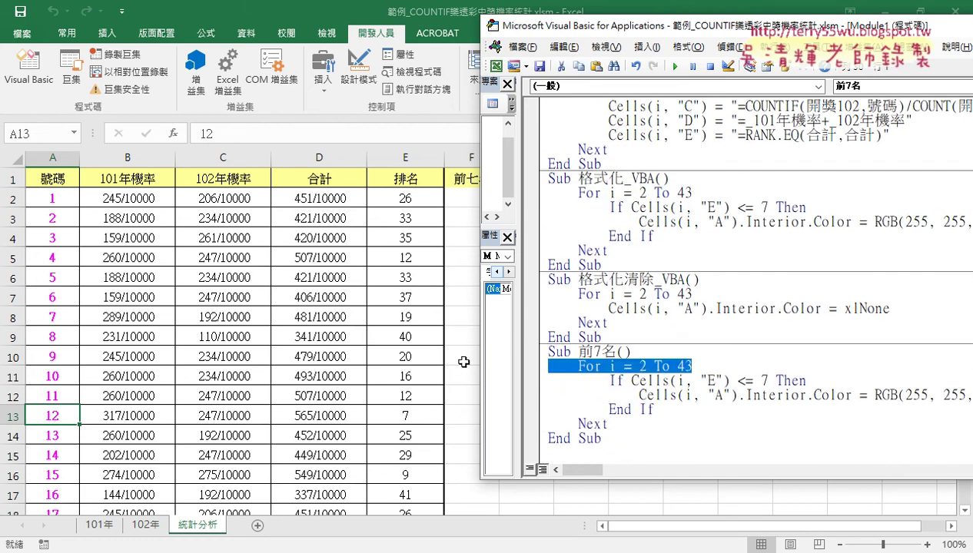
{"action": "left_click_drag", "start_coordinate": [805, 380], "coordinate": [518, 379]}
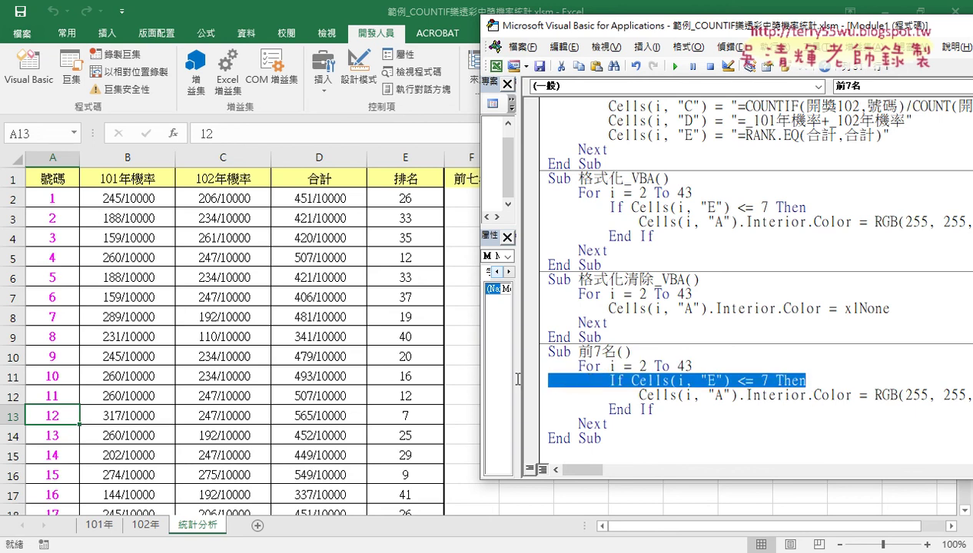
{"action": "left_click_drag", "start_coordinate": [639, 394], "coordinate": [738, 396]}
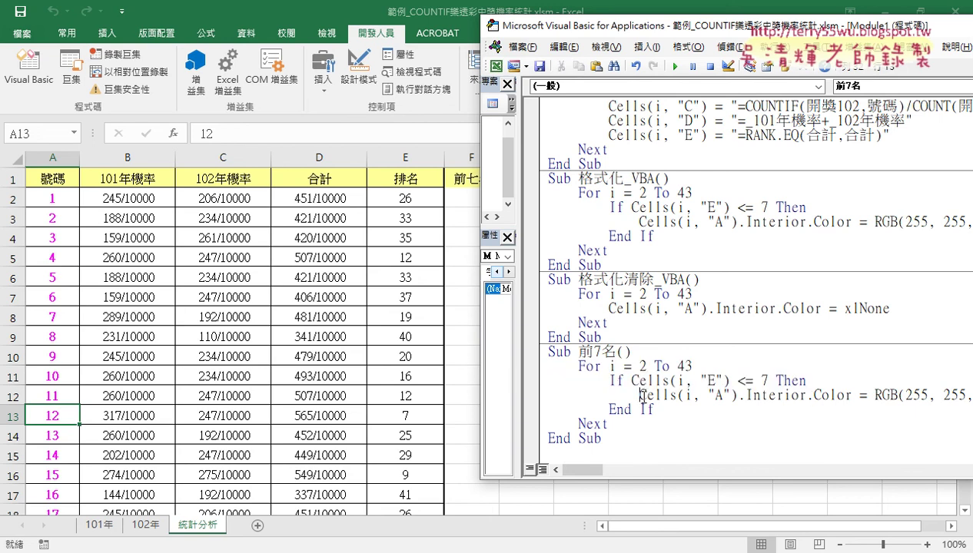
{"action": "left_click", "coordinate": [769, 397]}
{"action": "left_click_drag", "start_coordinate": [738, 397], "coordinate": [640, 395]}
{"action": "left_click", "coordinate": [737, 398]}
{"action": "left_click_drag", "start_coordinate": [739, 395], "coordinate": [972, 396]}
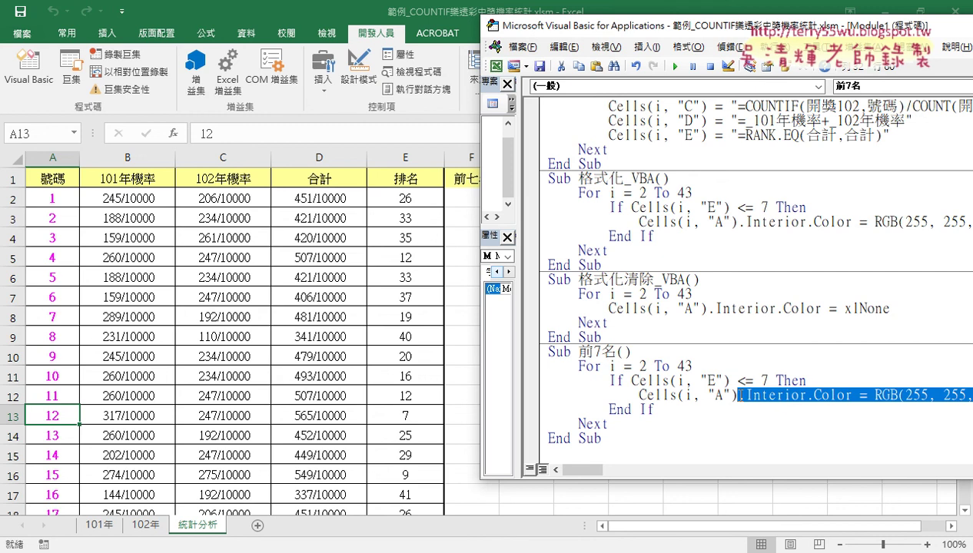
- Delete the colour assignment so the line ends at Cells(i, "A")
{"action": "key", "text": "Delete"}
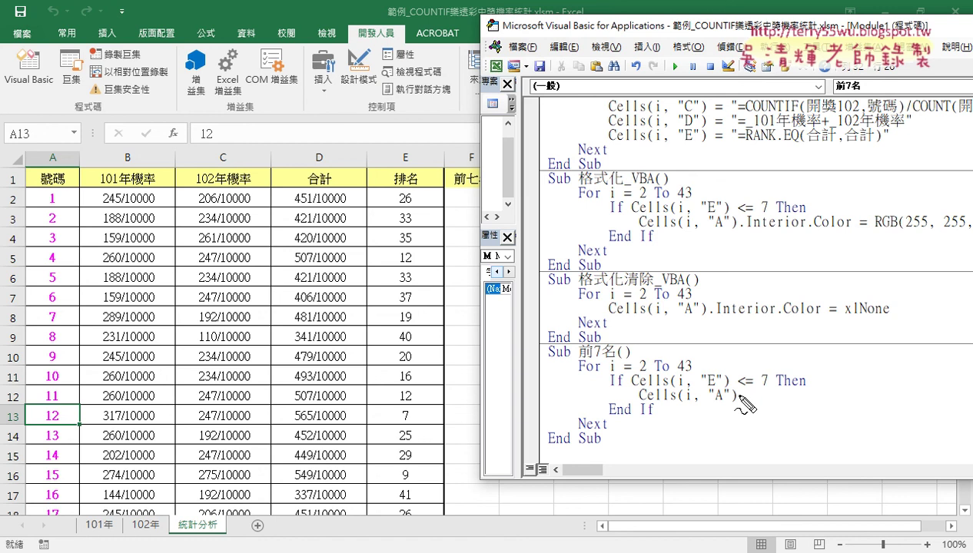
{"action": "left_click_drag", "start_coordinate": [62, 406], "coordinate": [77, 421]}
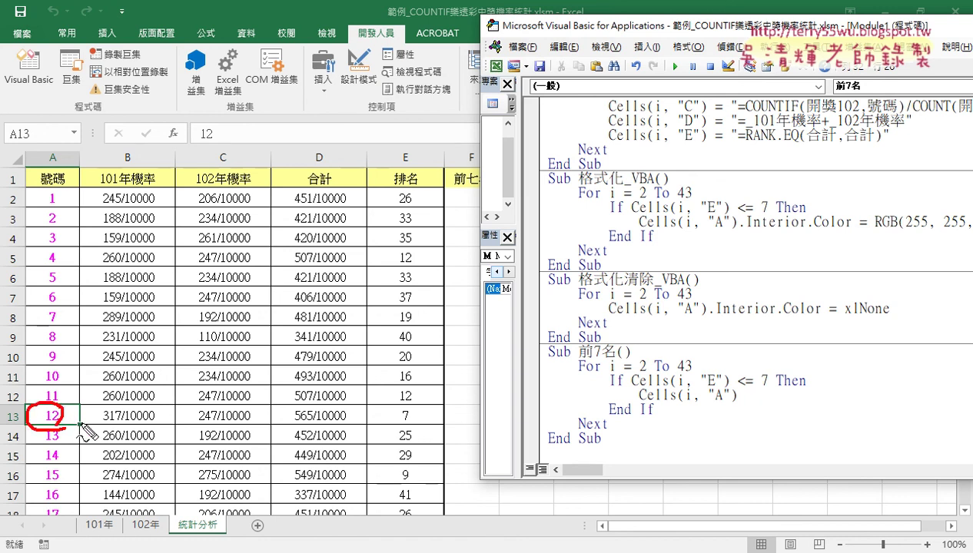
{"action": "mouse_move", "coordinate": [681, 378]}
{"action": "left_mouse_down"}
{"action": "mouse_move", "coordinate": [679, 400]}
{"action": "mouse_move", "coordinate": [714, 402]}
{"action": "left_mouse_up"}
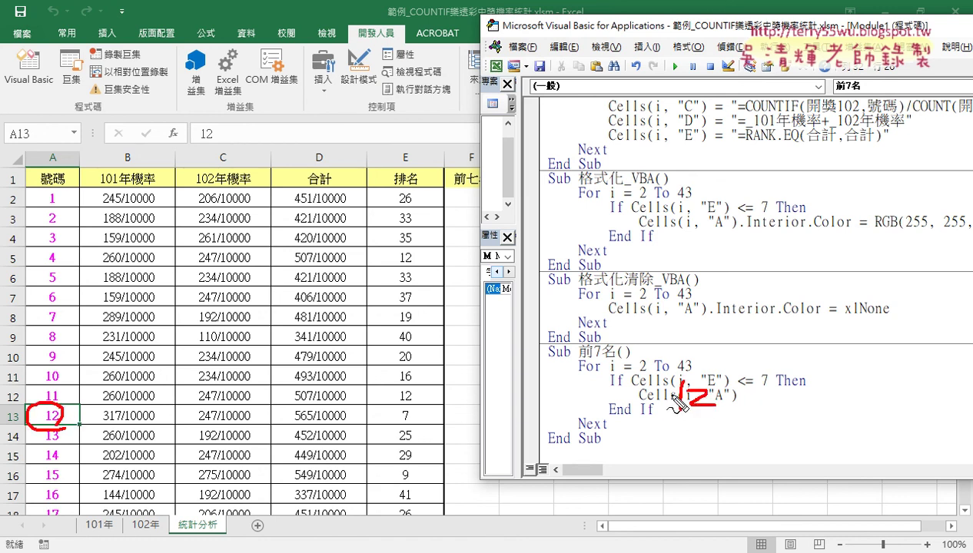
{"action": "mouse_move", "coordinate": [637, 393]}
{"action": "left_mouse_down"}
{"action": "mouse_move", "coordinate": [478, 202]}
{"action": "mouse_move", "coordinate": [444, 197]}
{"action": "mouse_move", "coordinate": [472, 220]}
{"action": "left_mouse_up"}
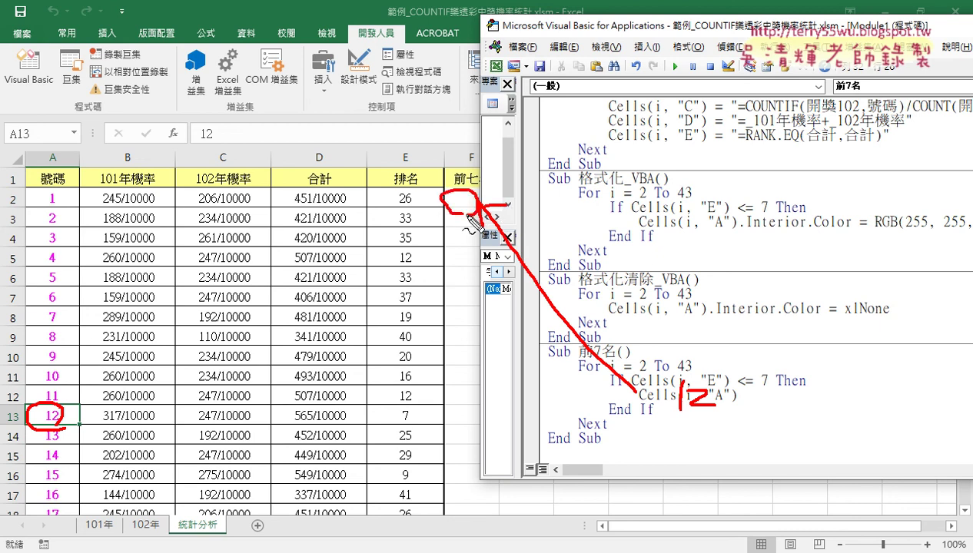
{"action": "key", "text": "Escape"}
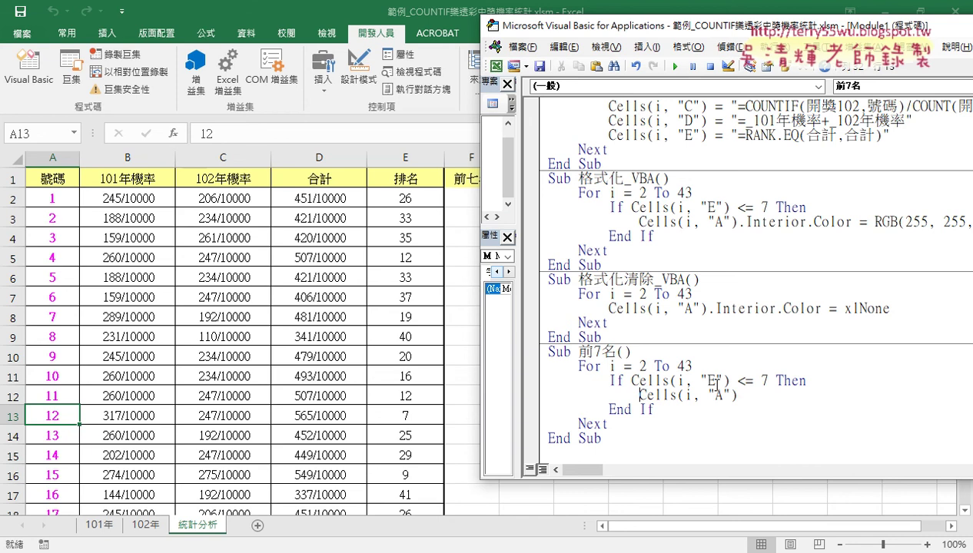
- Make the line read Cells(2, "F") = Cells(i, "A")
{"action": "type", "text": "儿"}
{"action": "key", "text": "BackSpace"}
{"action": "type", "text": "="}
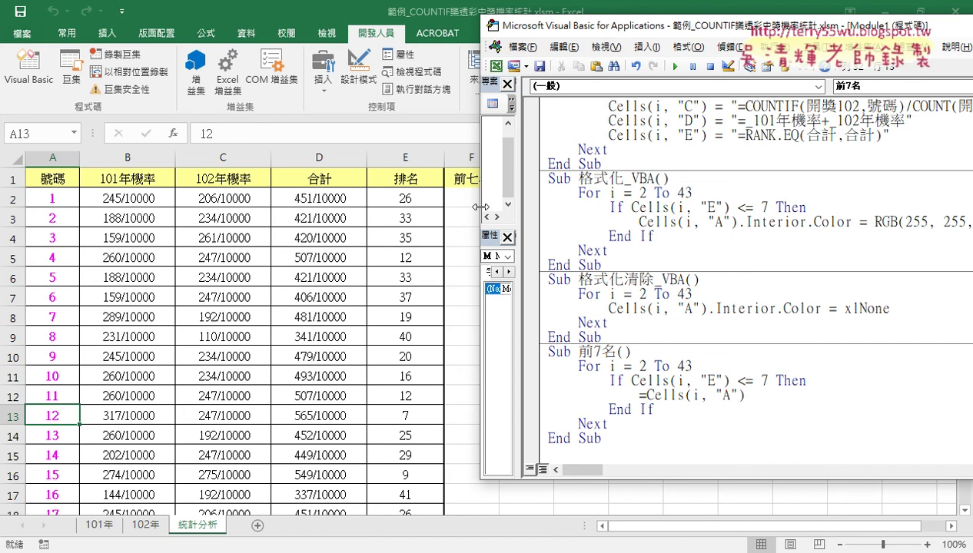
{"action": "left_click_drag", "start_coordinate": [480, 207], "coordinate": [512, 207]}
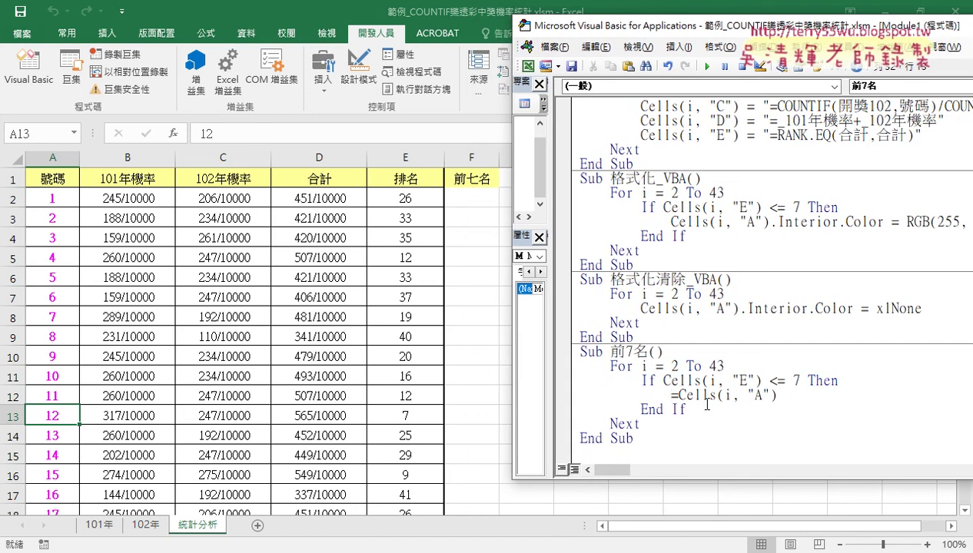
{"action": "type", "text": "cell"}
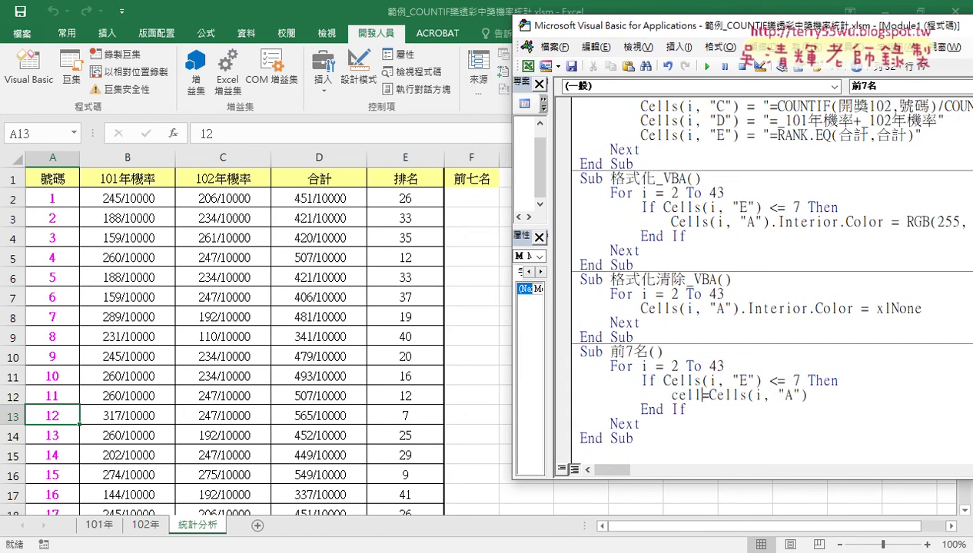
{"action": "type", "text": "s("}
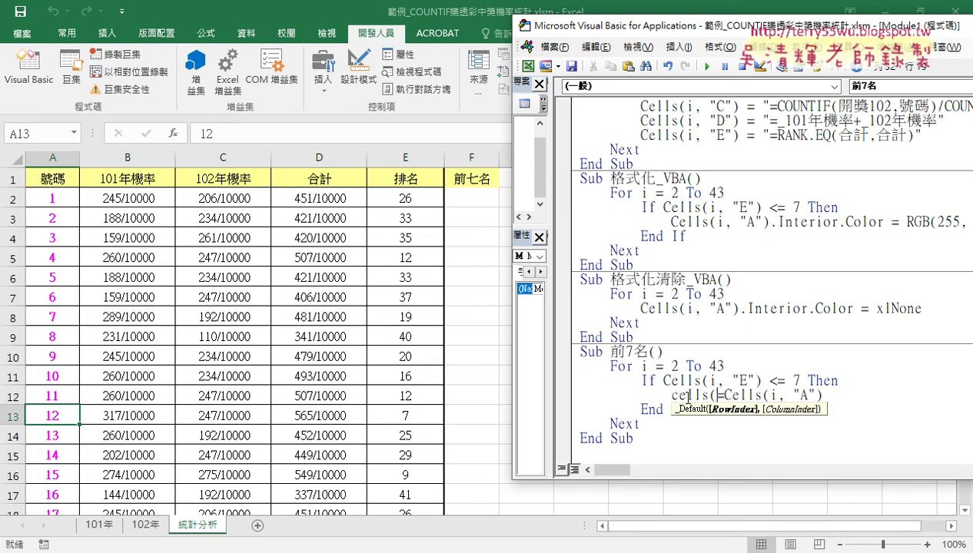
{"action": "type", "text": "2"}
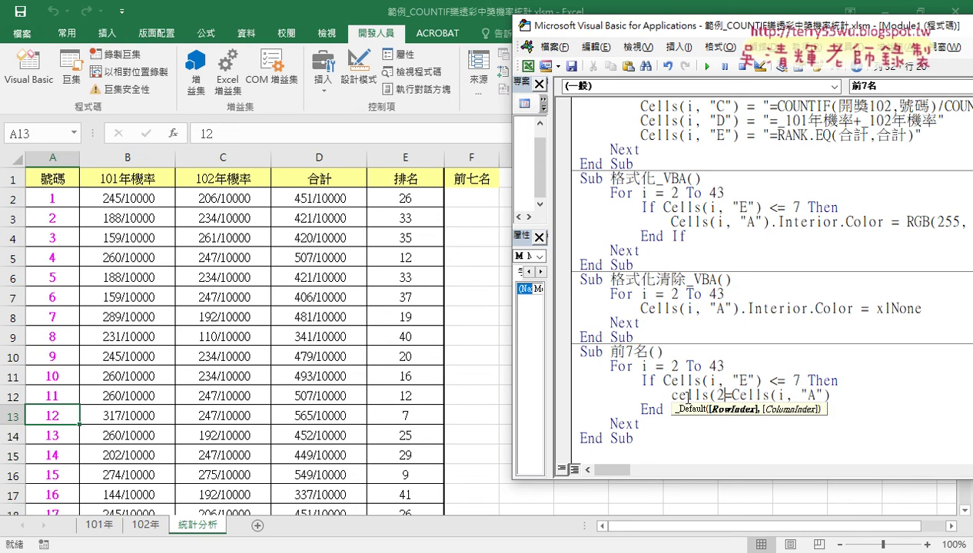
{"action": "type", "text": ","}
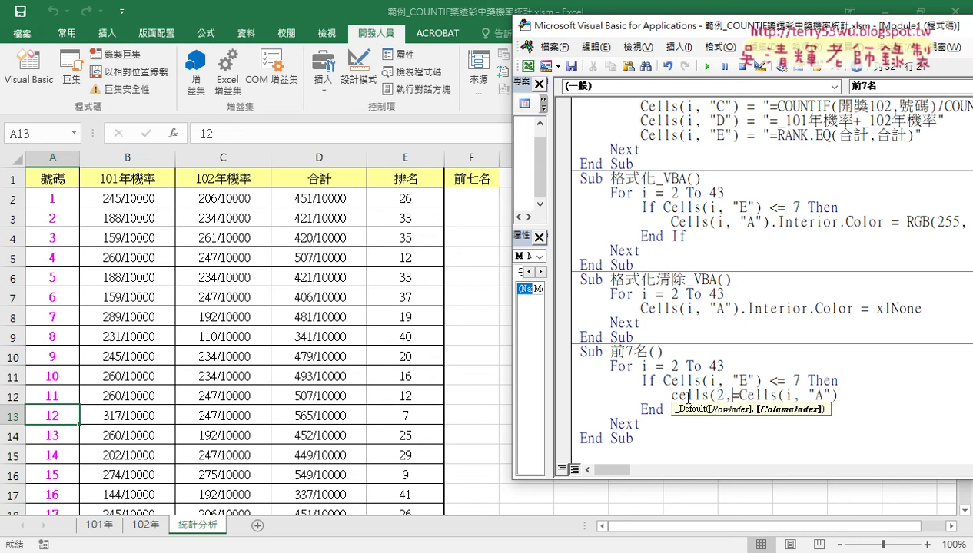
{"action": "type", "text": "\"F"}
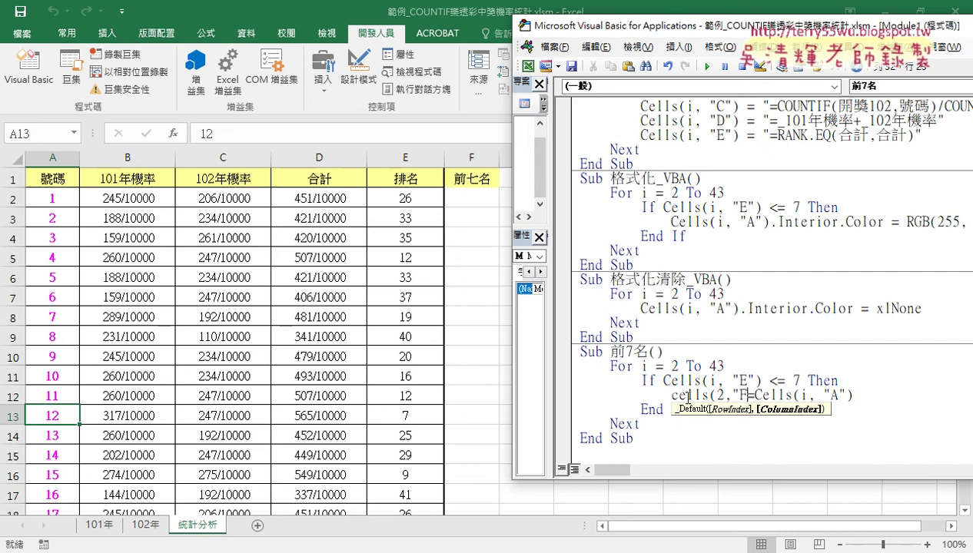
{"action": "type", "text": "\")"}
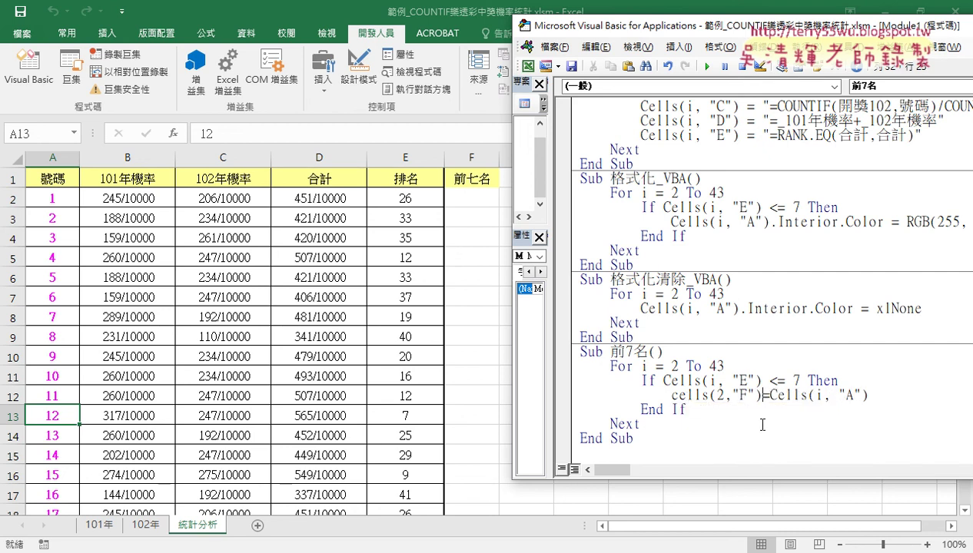
{"action": "left_click", "coordinate": [808, 448]}
{"action": "left_click_drag", "start_coordinate": [898, 395], "coordinate": [793, 395]}
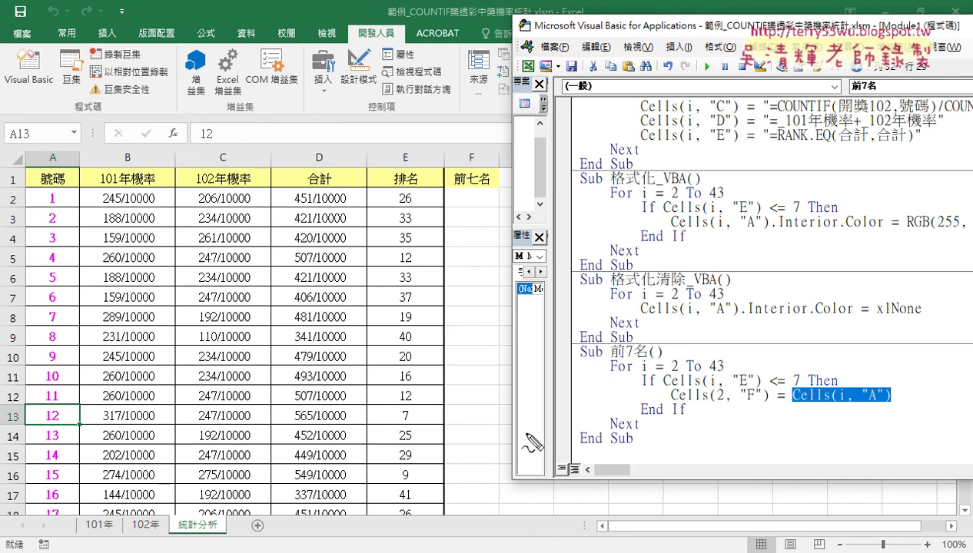
- Review the Cells(2, "F") line and check ranks in column E such as E13 and E22
{"action": "mouse_move", "coordinate": [42, 435]}
{"action": "left_mouse_down"}
{"action": "mouse_move", "coordinate": [63, 419]}
{"action": "mouse_move", "coordinate": [47, 408]}
{"action": "left_mouse_up"}
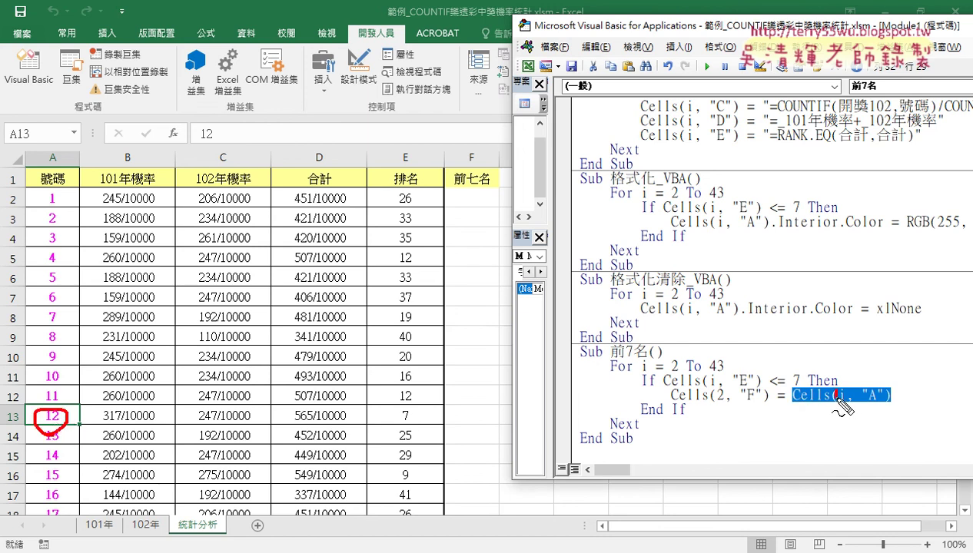
{"action": "mouse_move", "coordinate": [839, 390]}
{"action": "left_mouse_down"}
{"action": "mouse_move", "coordinate": [835, 403]}
{"action": "mouse_move", "coordinate": [860, 400]}
{"action": "mouse_move", "coordinate": [736, 415]}
{"action": "mouse_move", "coordinate": [744, 424]}
{"action": "mouse_move", "coordinate": [672, 403]}
{"action": "left_mouse_up"}
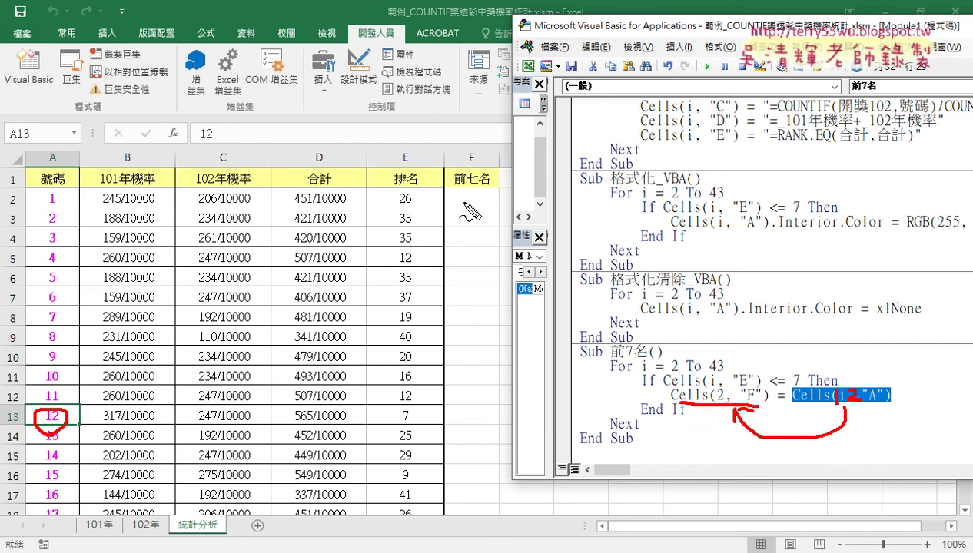
{"action": "mouse_move", "coordinate": [463, 192]}
{"action": "left_mouse_down"}
{"action": "mouse_move", "coordinate": [463, 209]}
{"action": "mouse_move", "coordinate": [492, 206]}
{"action": "left_mouse_up"}
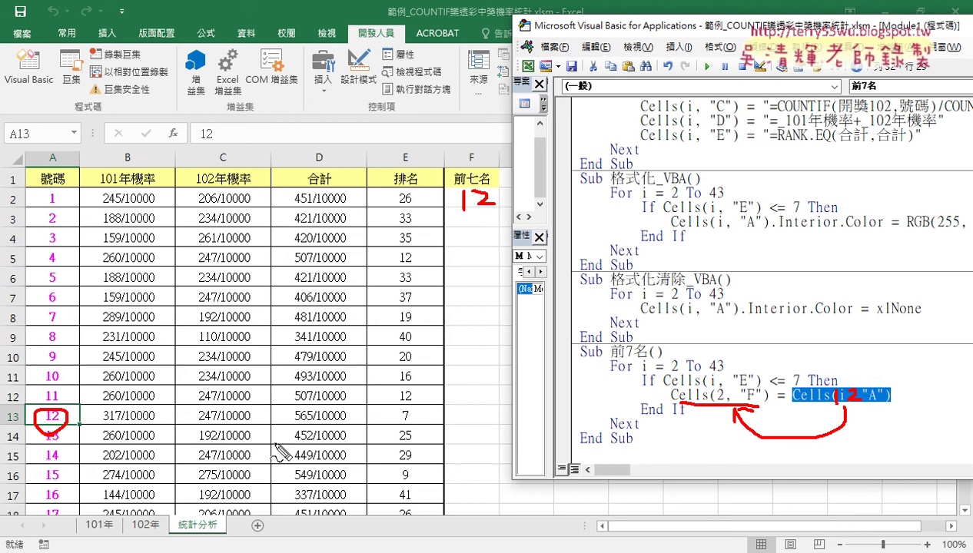
{"action": "left_click_drag", "start_coordinate": [407, 390], "coordinate": [419, 448]}
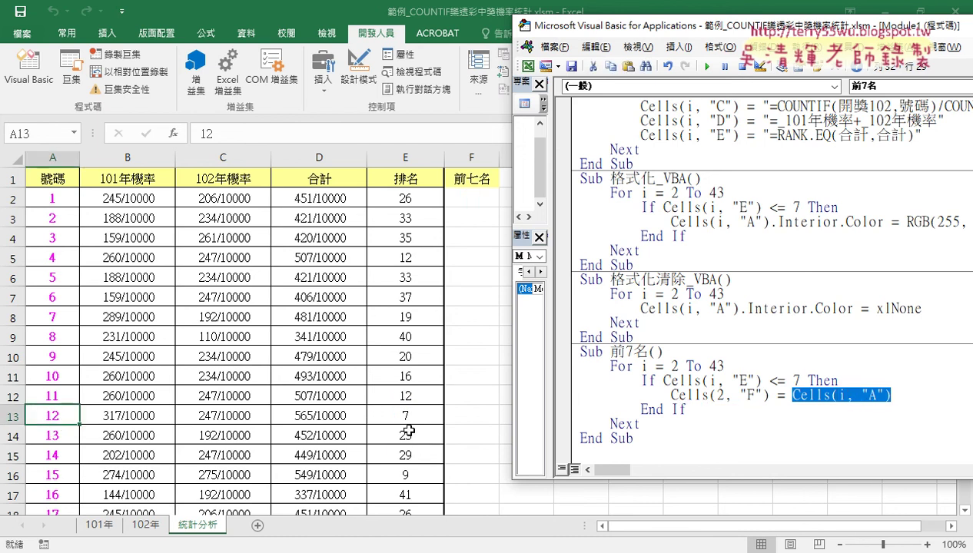
{"action": "left_click", "coordinate": [396, 416]}
{"action": "scroll", "coordinate": [396, 415], "scroll_direction": "down", "scroll_amount": 2}
{"action": "scroll", "coordinate": [377, 384], "scroll_direction": "down", "scroll_amount": 1}
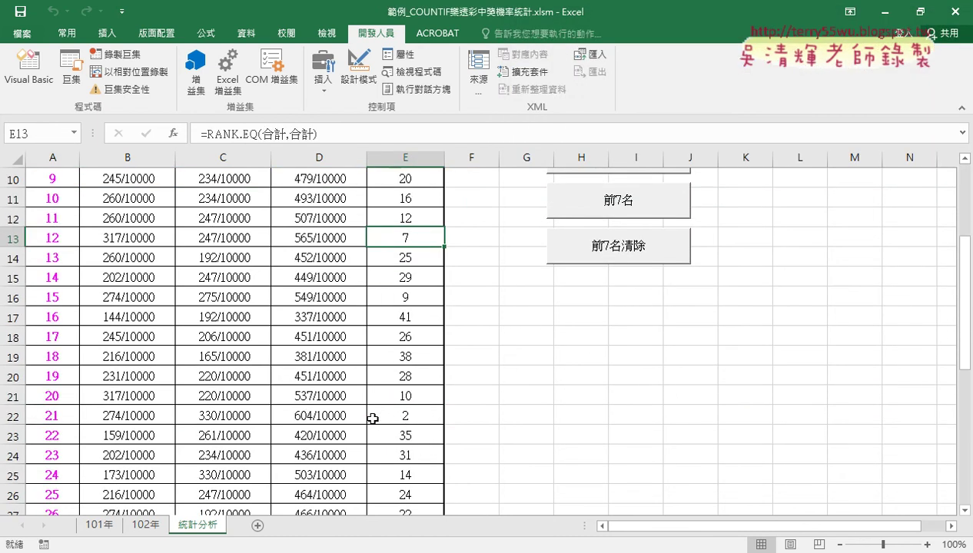
{"action": "left_click", "coordinate": [407, 421]}
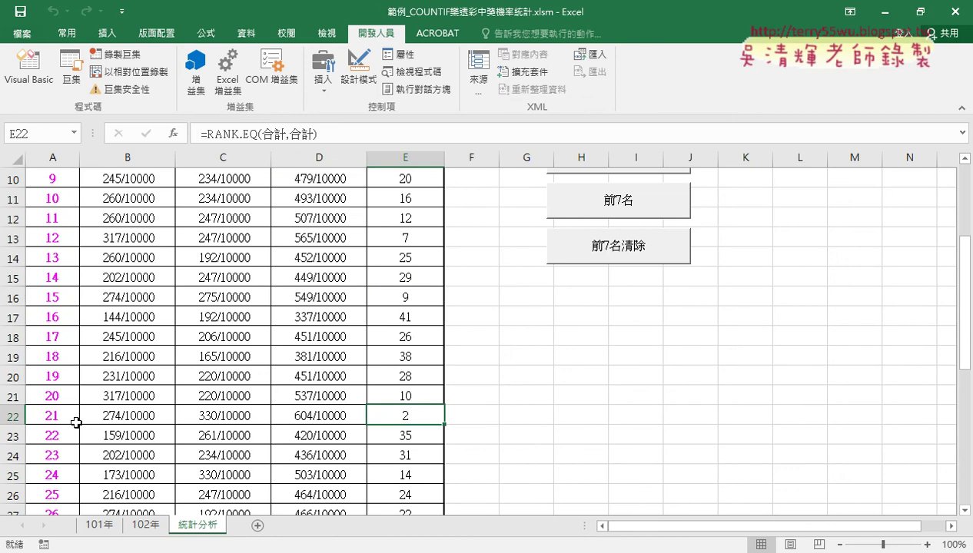
- Glance at the code again, then close the macro editor and select F2 under 前七名
{"action": "left_click", "coordinate": [31, 73]}
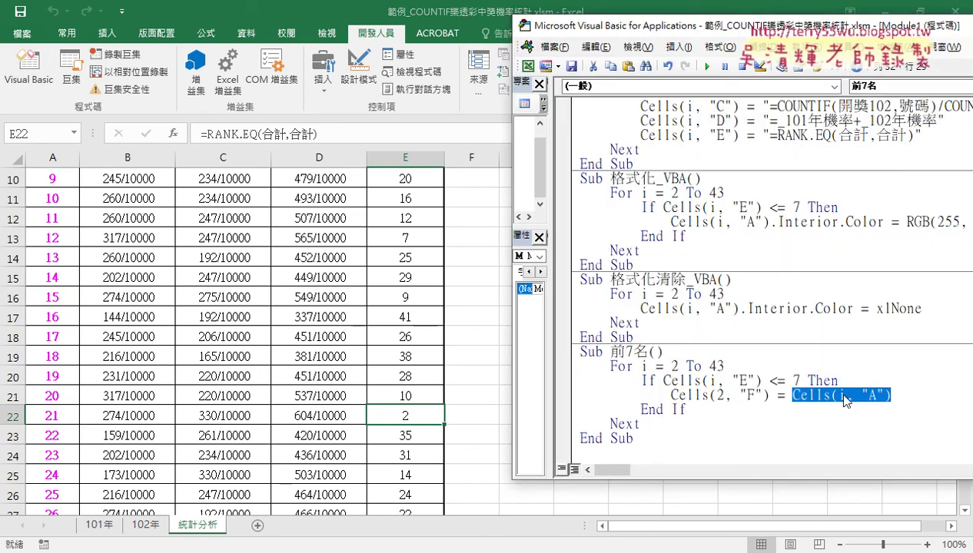
{"action": "mouse_move", "coordinate": [830, 395]}
{"action": "left_mouse_down"}
{"action": "mouse_move", "coordinate": [864, 420]}
{"action": "mouse_move", "coordinate": [757, 401]}
{"action": "mouse_move", "coordinate": [782, 408]}
{"action": "left_mouse_up"}
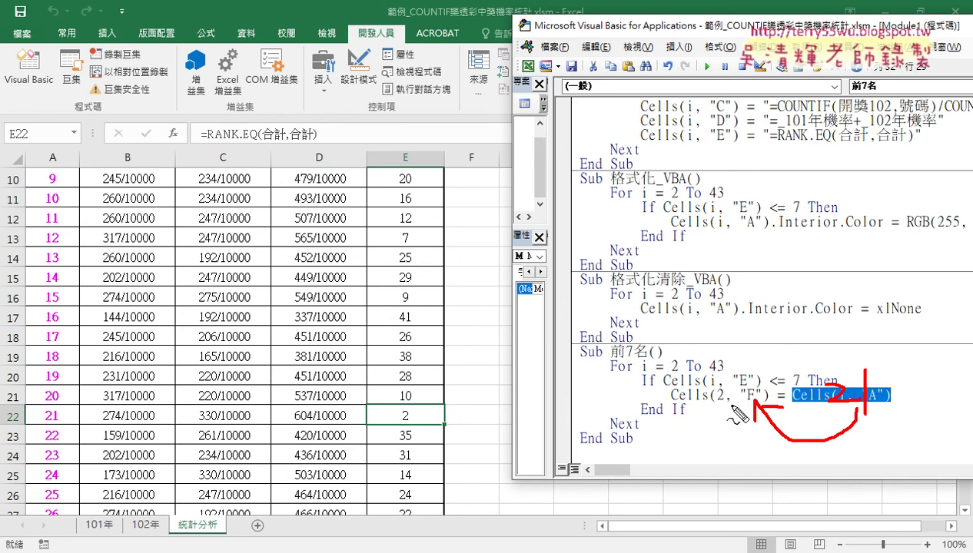
{"action": "mouse_move", "coordinate": [706, 387]}
{"action": "left_mouse_down"}
{"action": "mouse_move", "coordinate": [706, 407]}
{"action": "mouse_move", "coordinate": [734, 406]}
{"action": "left_mouse_up"}
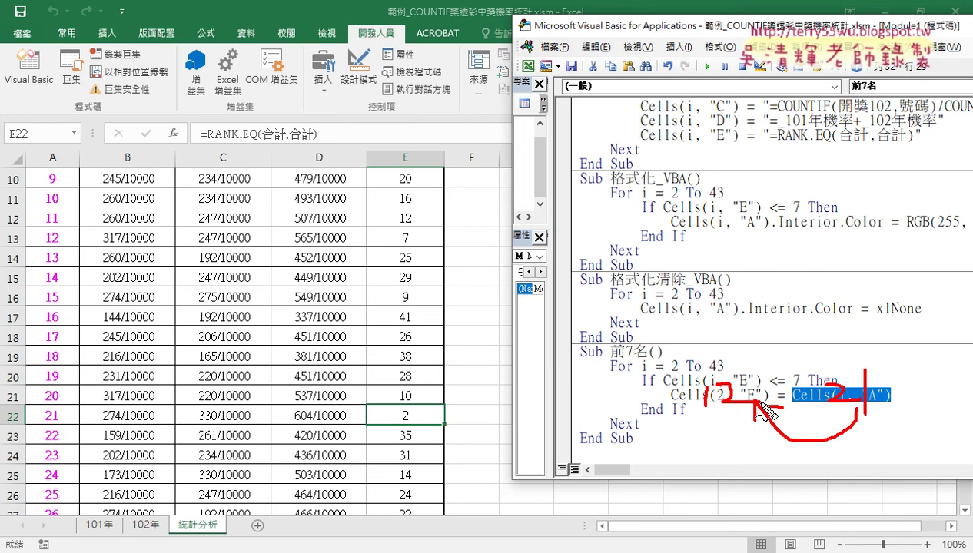
{"action": "key", "text": "Escape"}
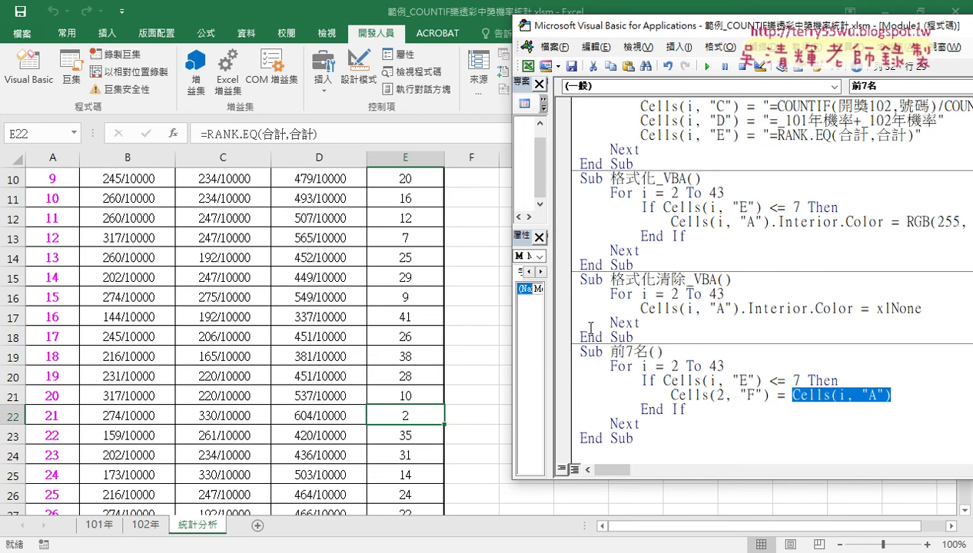
{"action": "key", "text": "alt+F11"}
{"action": "scroll", "coordinate": [474, 282], "scroll_direction": "up", "scroll_amount": 3}
{"action": "left_click", "coordinate": [472, 200]}
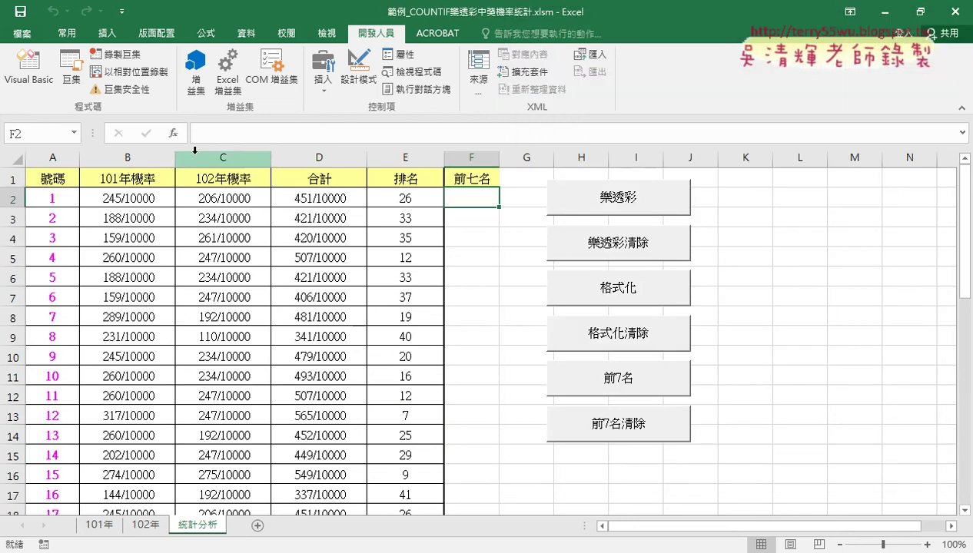
- Run the 前7名 macro from inside its code
{"action": "left_click", "coordinate": [48, 90]}
{"action": "left_click", "coordinate": [725, 378]}
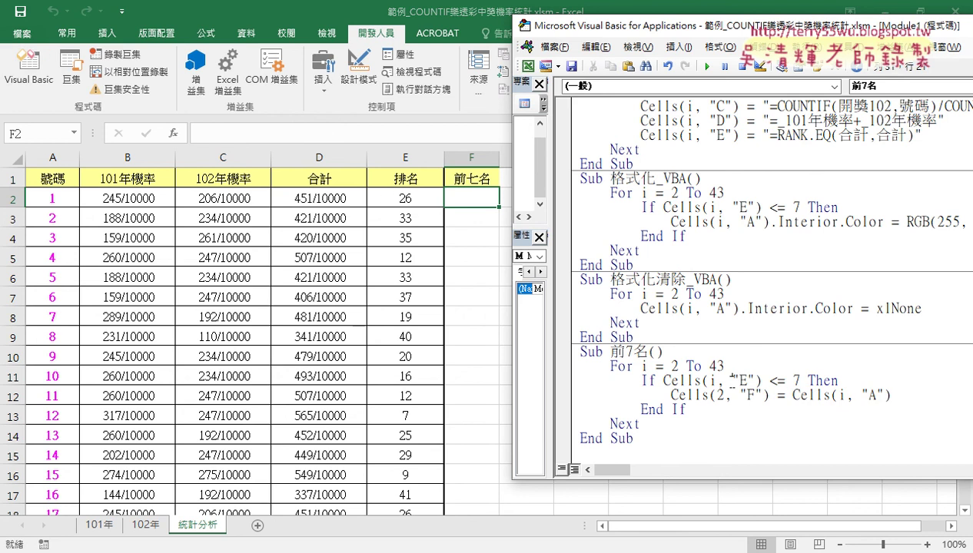
{"action": "left_click", "coordinate": [707, 69]}
- Compare F2's result 39 with the ranks in column E, including number 39 in A40
{"action": "left_click", "coordinate": [428, 407]}
{"action": "scroll", "coordinate": [429, 401], "scroll_direction": "down", "scroll_amount": 7}
{"action": "scroll", "coordinate": [429, 401], "scroll_direction": "down", "scroll_amount": 3}
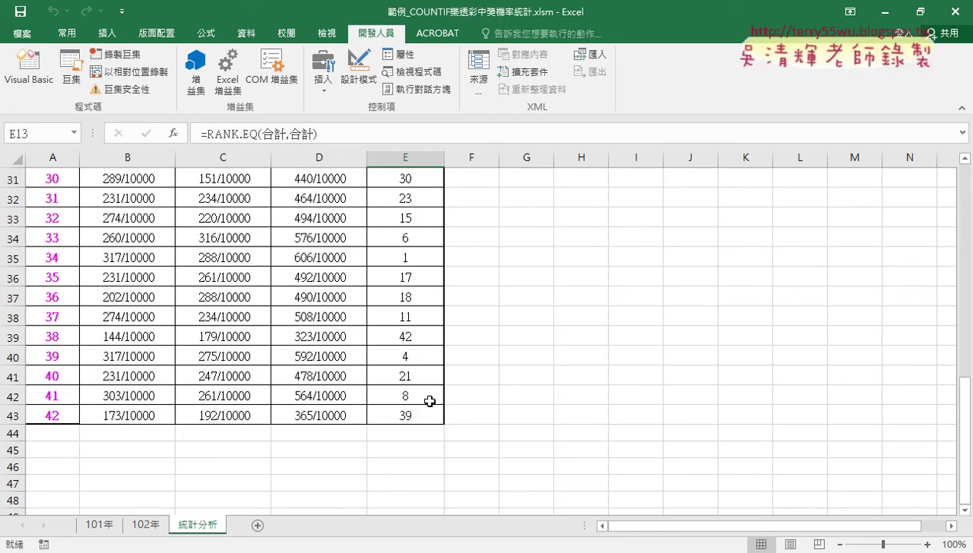
{"action": "left_click_drag", "start_coordinate": [414, 416], "coordinate": [69, 414]}
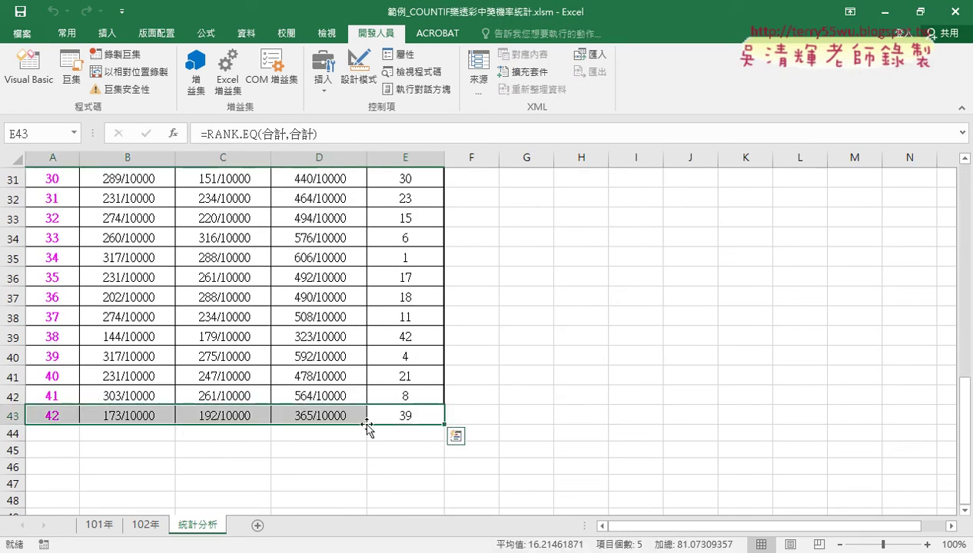
{"action": "left_click", "coordinate": [414, 258]}
{"action": "left_click_drag", "start_coordinate": [410, 359], "coordinate": [31, 357]}
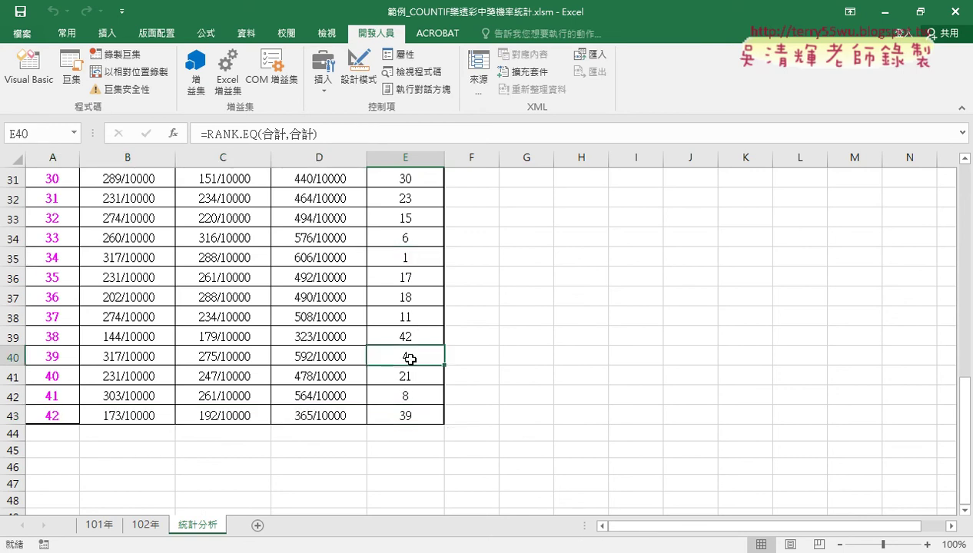
{"action": "left_click", "coordinate": [42, 356]}
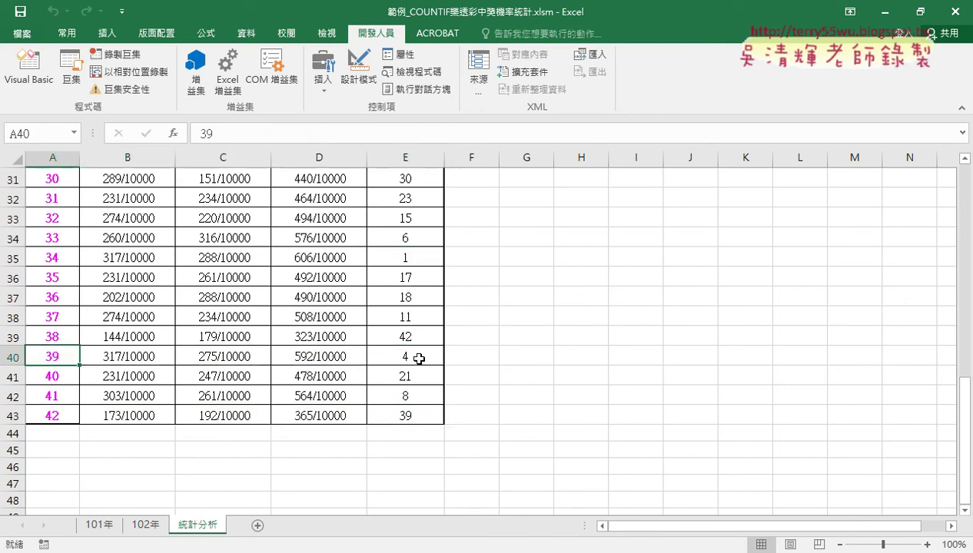
{"action": "scroll", "coordinate": [194, 361], "scroll_direction": "up", "scroll_amount": 8}
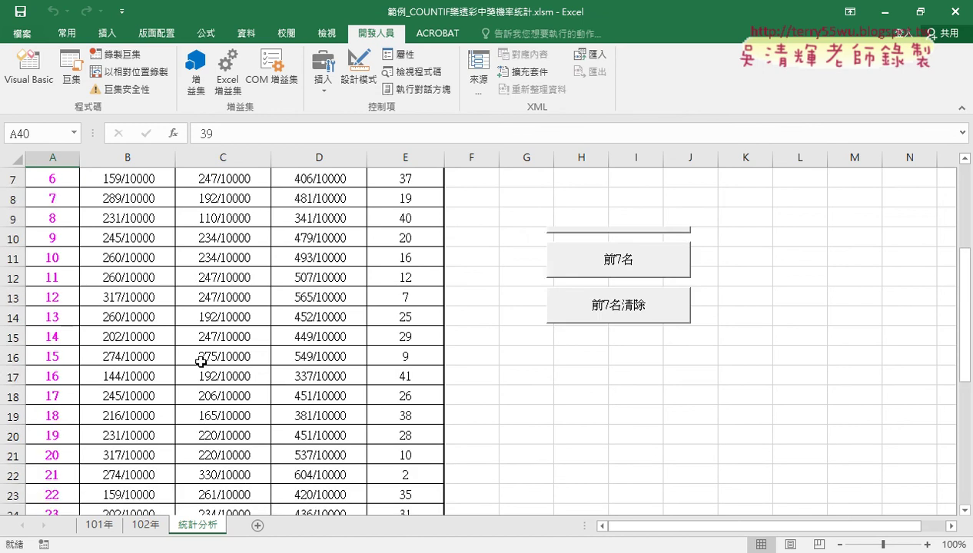
{"action": "scroll", "coordinate": [194, 361], "scroll_direction": "up", "scroll_amount": 2}
{"action": "left_click", "coordinate": [486, 198]}
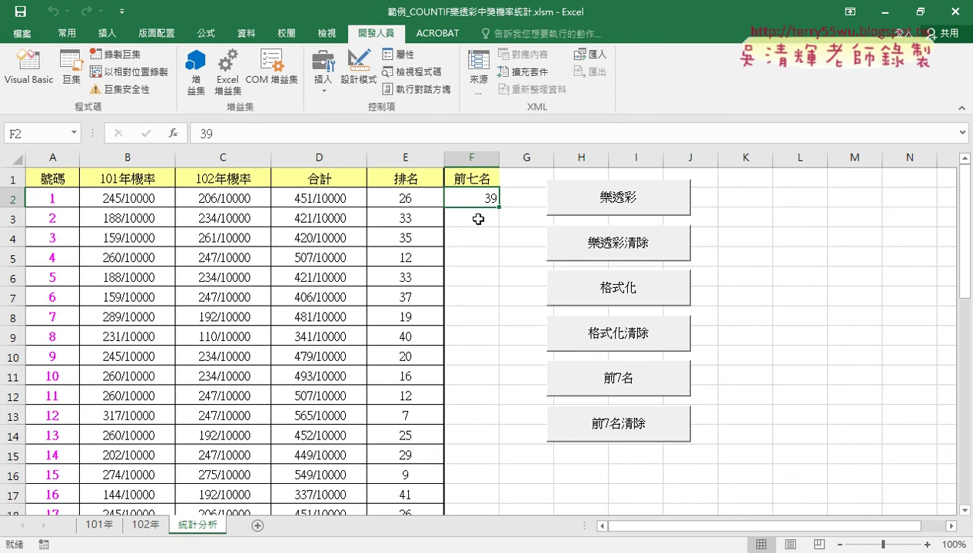
- Check the empty cells below F2, then highlight the fixed row 2 in Cells(2, "F")
{"action": "left_click", "coordinate": [472, 218]}
{"action": "left_click", "coordinate": [486, 235]}
{"action": "left_click", "coordinate": [472, 198]}
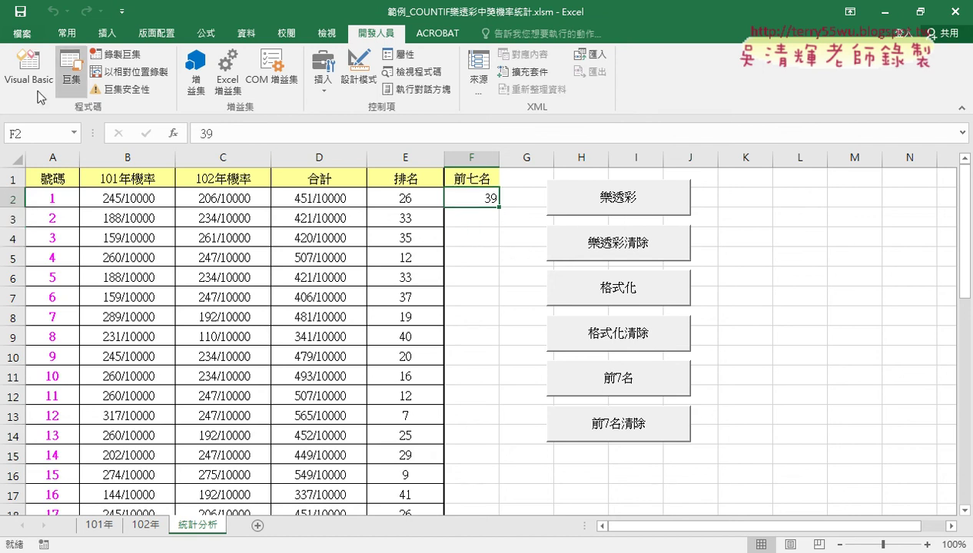
{"action": "left_click", "coordinate": [28, 69]}
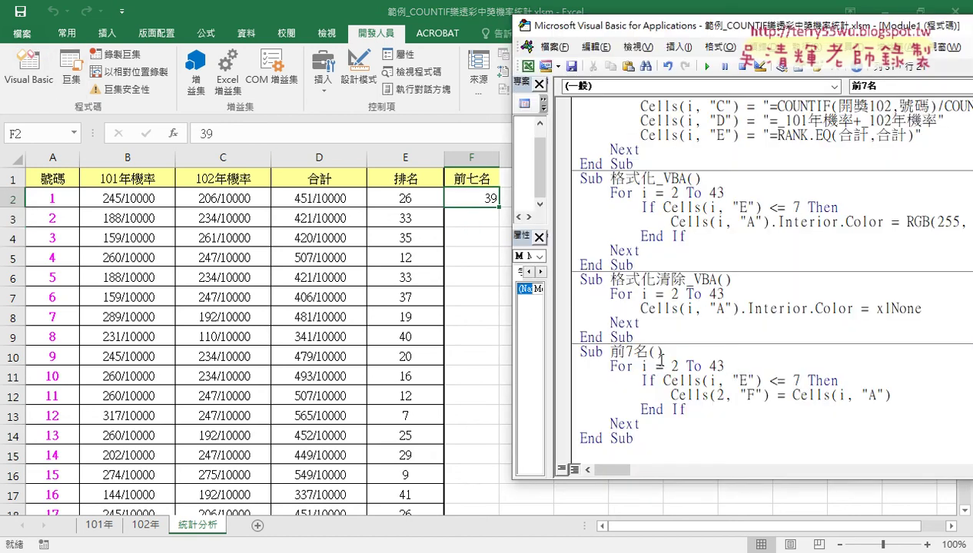
{"action": "double_click", "coordinate": [720, 394]}
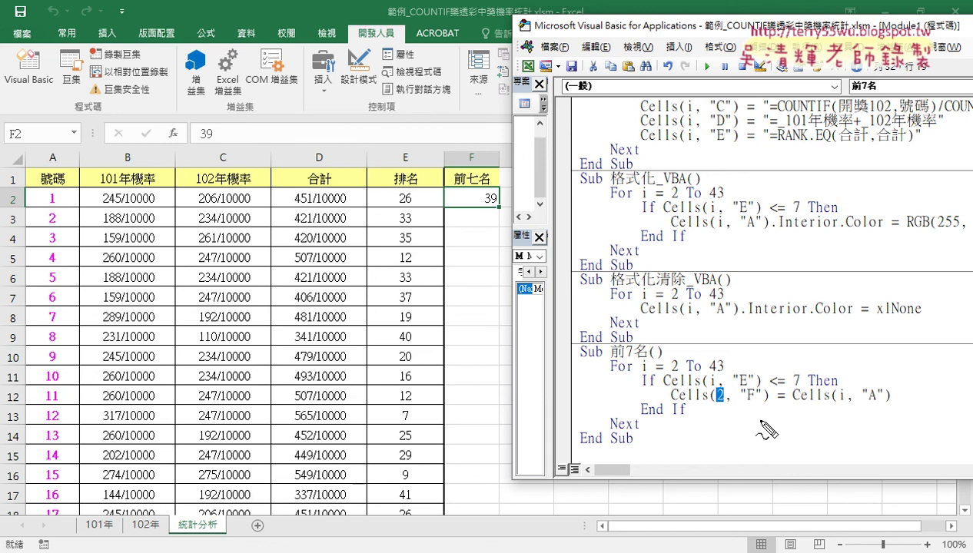
{"action": "mouse_move", "coordinate": [726, 406]}
{"action": "left_mouse_down"}
{"action": "mouse_move", "coordinate": [721, 385]}
{"action": "mouse_move", "coordinate": [725, 407]}
{"action": "left_mouse_up"}
{"action": "key", "text": "Escape"}
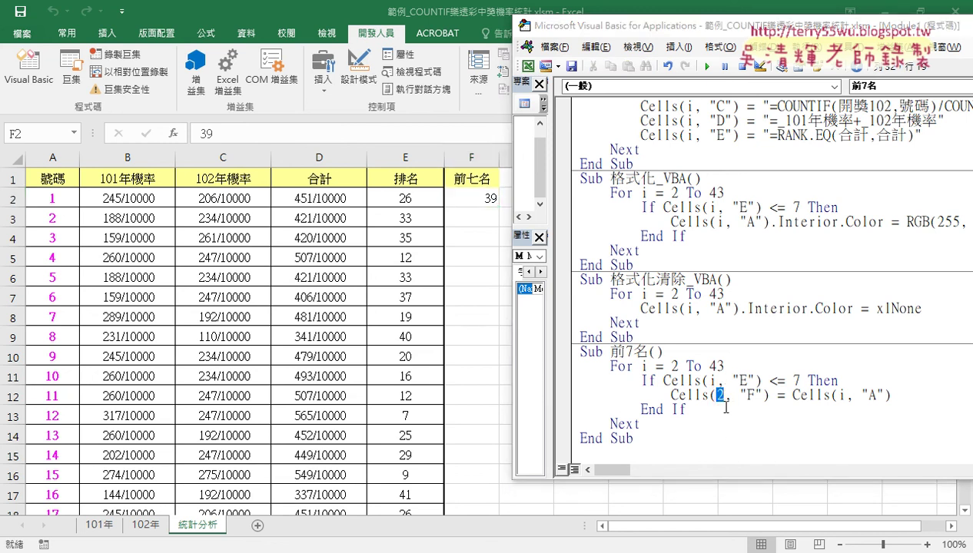
- Insert an indented blank line after Sub 前7名() for the counter k
{"action": "left_click", "coordinate": [686, 354]}
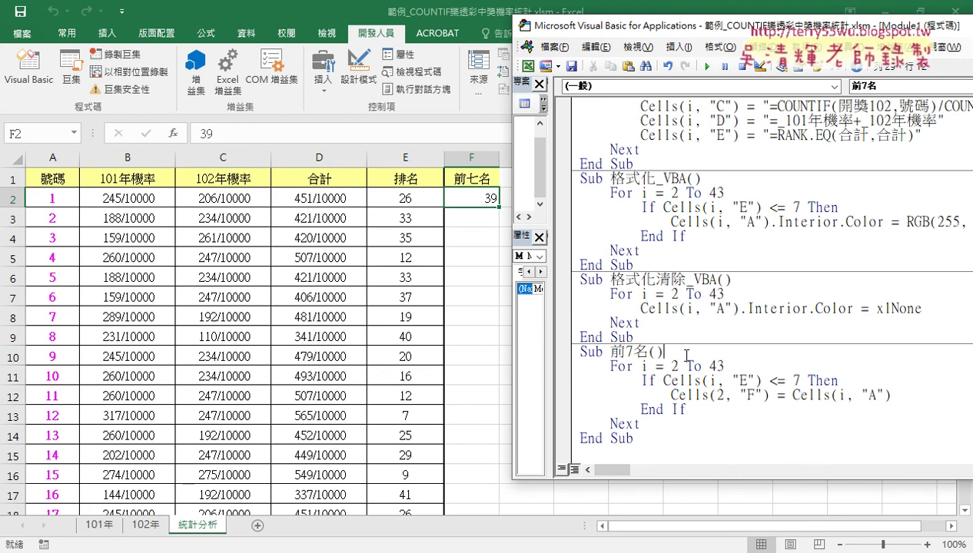
{"action": "key", "text": "Return"}
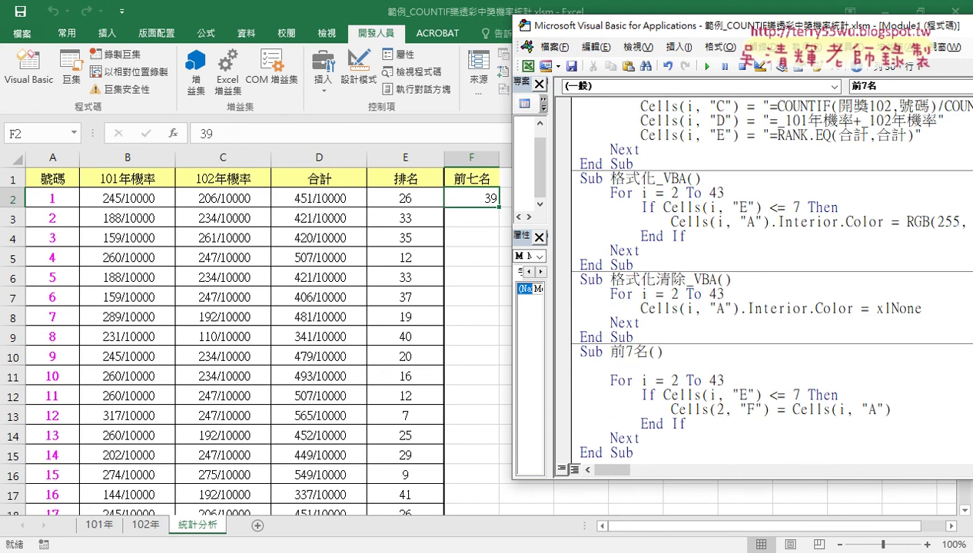
{"action": "key", "text": "Tab"}
{"action": "type", "text": "k"}
{"action": "type", "text": "="}
{"action": "type", "text": "2"}
- Change Cells(2, "F") to Cells(k, "F") and add a k + 1 increment line below it
{"action": "double_click", "coordinate": [720, 410]}
{"action": "type", "text": "k"}
{"action": "left_click", "coordinate": [906, 410]}
{"action": "key", "text": "Return"}
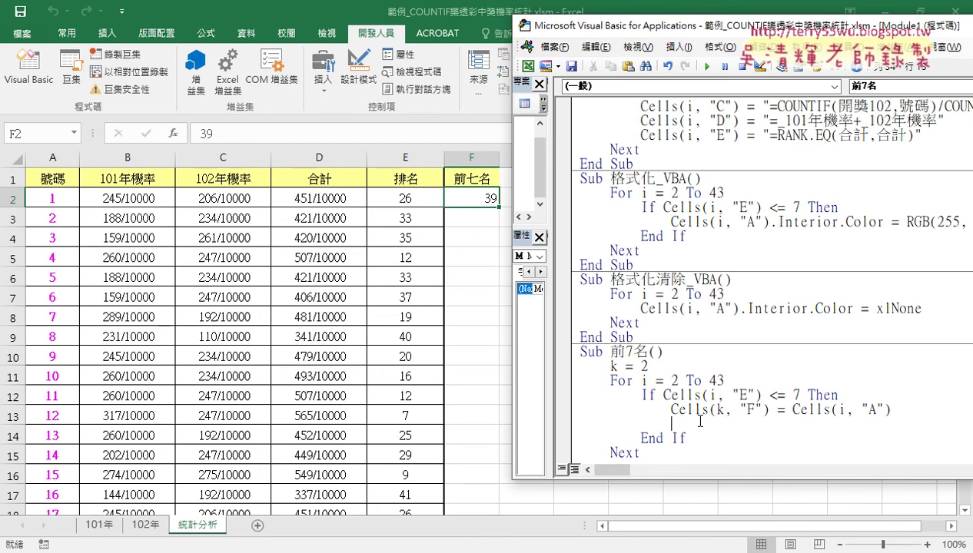
{"action": "type", "text": "k=k"}
{"action": "type", "text": "+"}
{"action": "type", "text": "1"}
- Finish the line as k = k + 1 and set a breakpoint on the Cells(k, "F") line
{"action": "left_click_drag", "start_coordinate": [707, 424], "coordinate": [686, 424]}
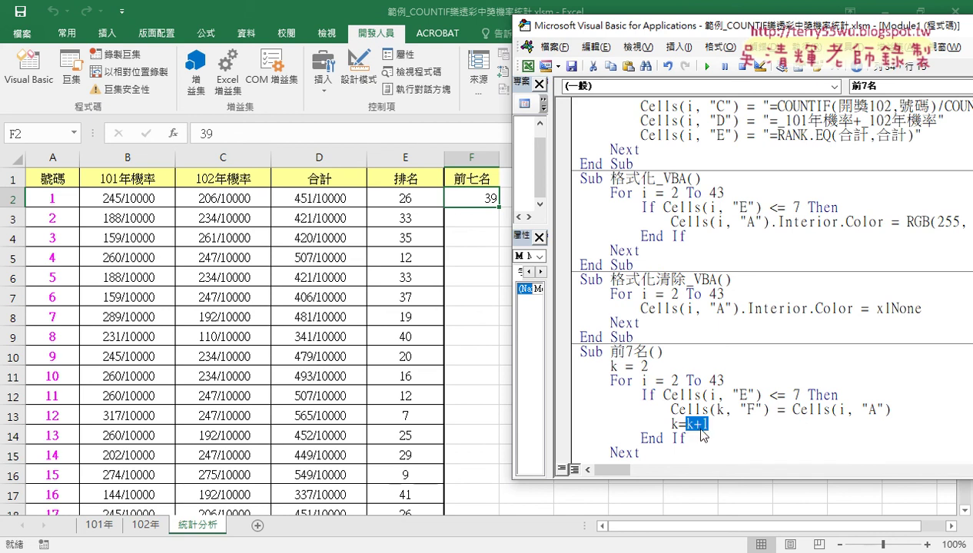
{"action": "mouse_move", "coordinate": [701, 430]}
{"action": "left_mouse_down"}
{"action": "mouse_move", "coordinate": [674, 409]}
{"action": "mouse_move", "coordinate": [678, 433]}
{"action": "mouse_move", "coordinate": [738, 433]}
{"action": "left_mouse_up"}
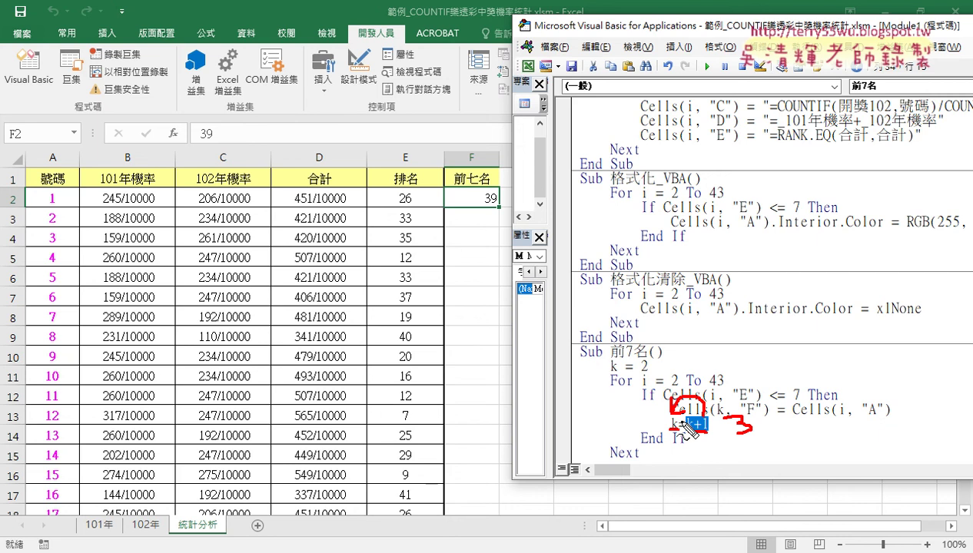
{"action": "key", "text": "Escape"}
{"action": "left_click", "coordinate": [765, 421]}
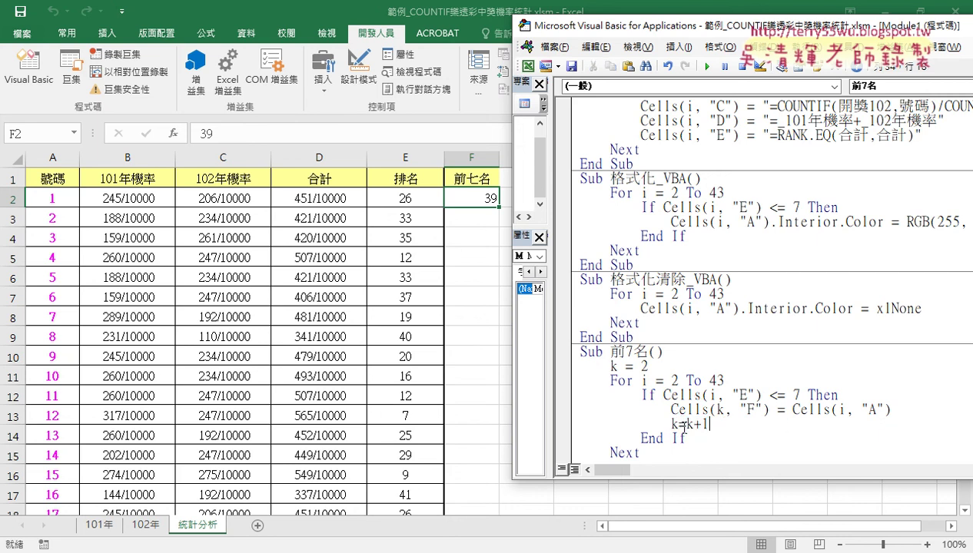
{"action": "left_click", "coordinate": [562, 409]}
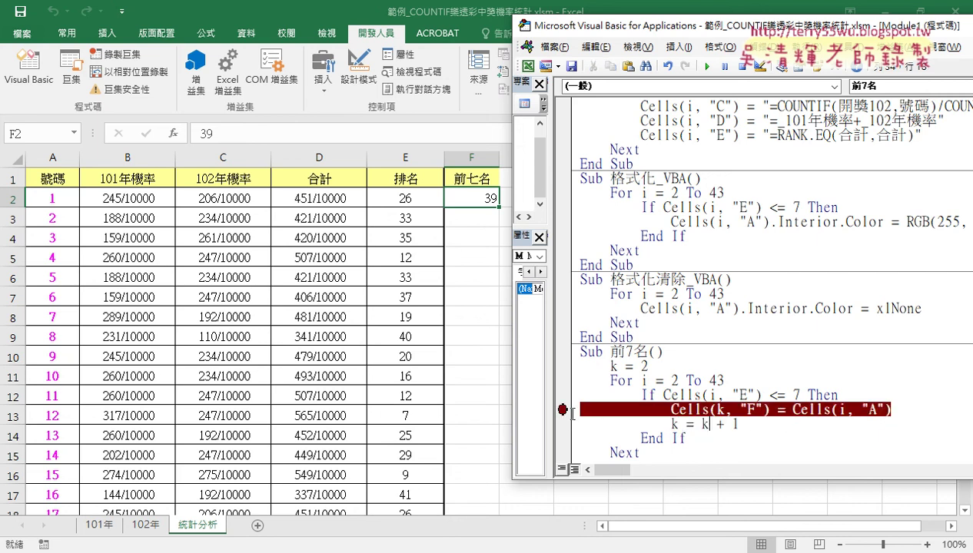
- Run 前7名 to the breakpoint and step through the column F write and k = k + 1
{"action": "left_click", "coordinate": [706, 66]}
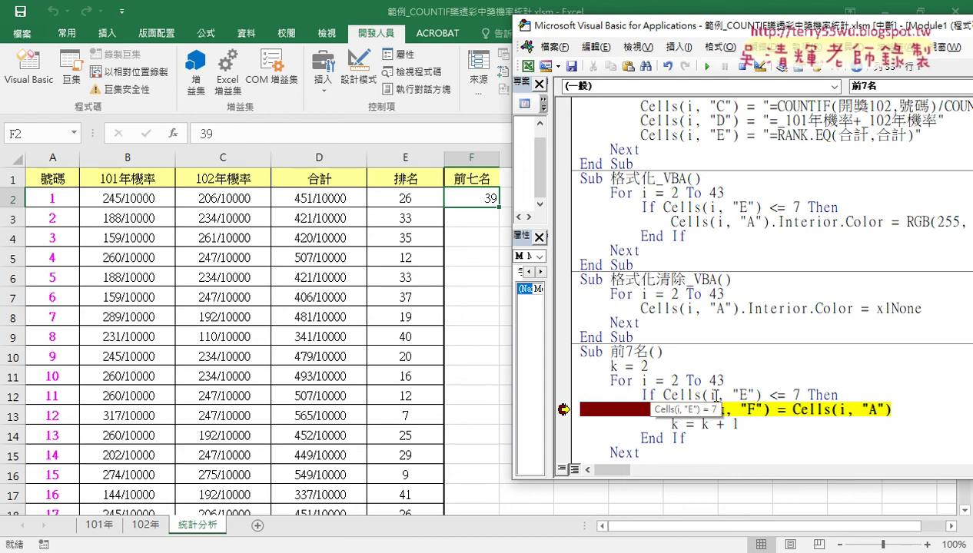
{"action": "mouse_move", "coordinate": [713, 397]}
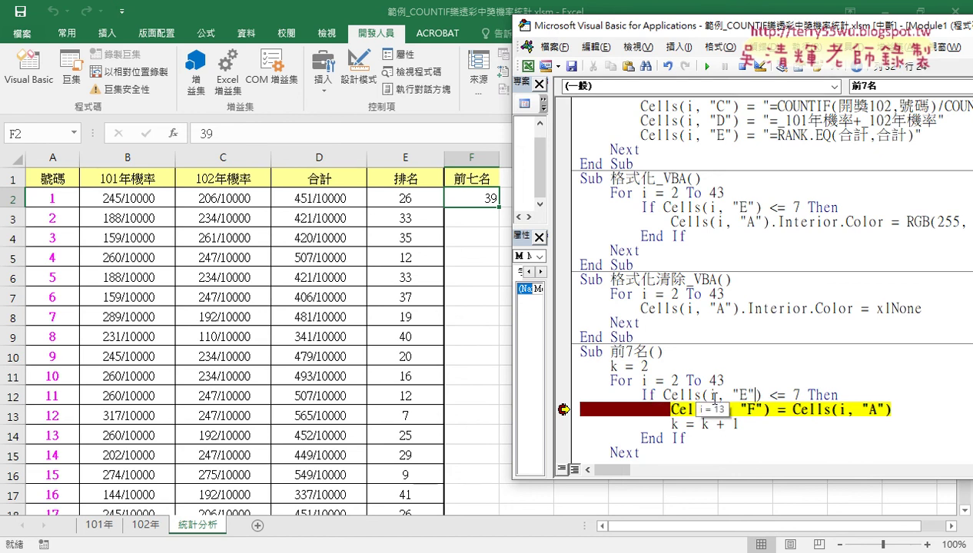
{"action": "mouse_move", "coordinate": [805, 413]}
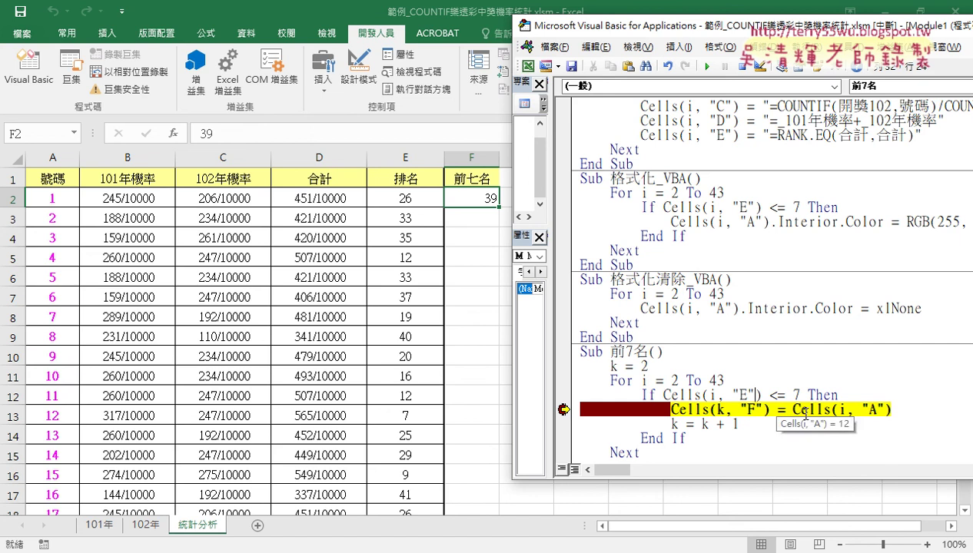
{"action": "key", "text": "F8"}
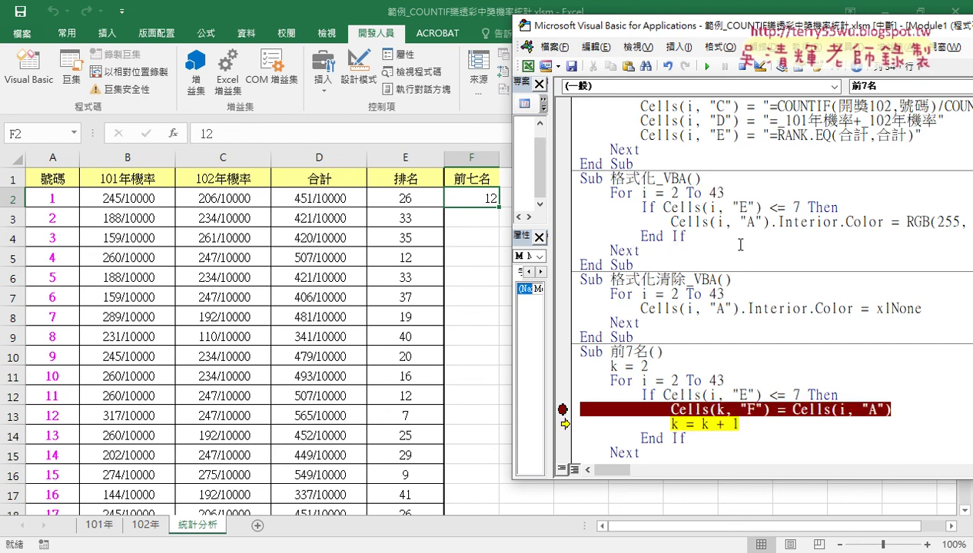
{"action": "mouse_move", "coordinate": [673, 422]}
{"action": "key", "text": "F8"}
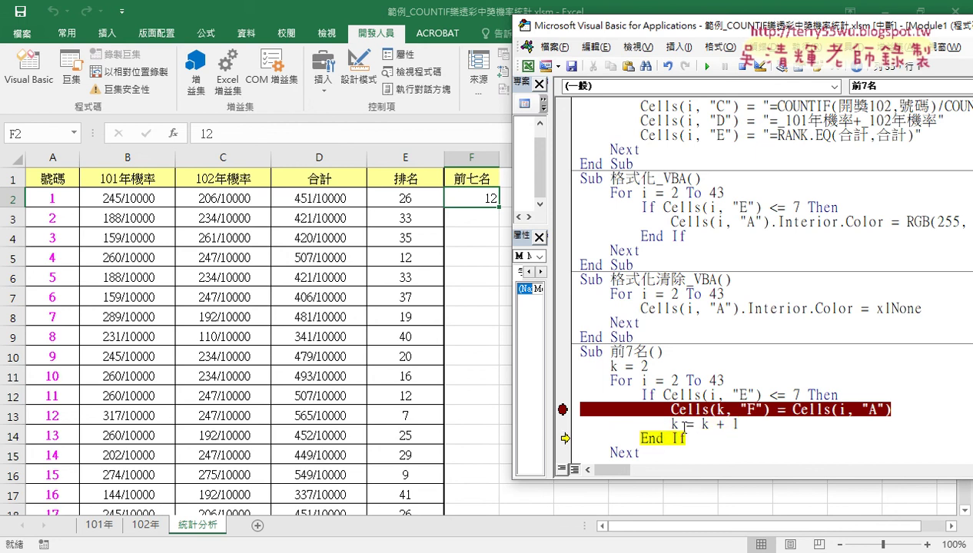
- Remove the breakpoint and run to completion, filling F2:F8 with 12, 21, 27, 28, 33, 34, 39
{"action": "left_click", "coordinate": [709, 68]}
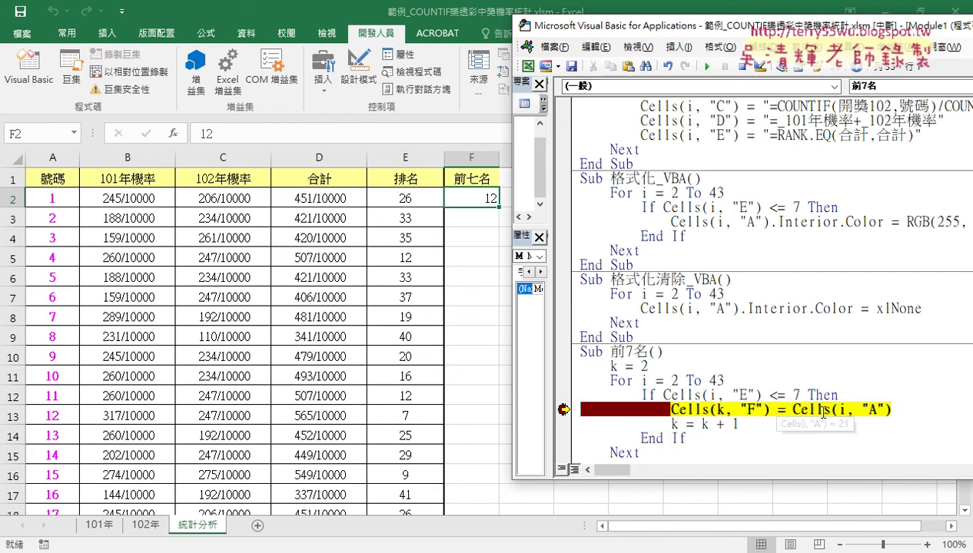
{"action": "left_click", "coordinate": [562, 407]}
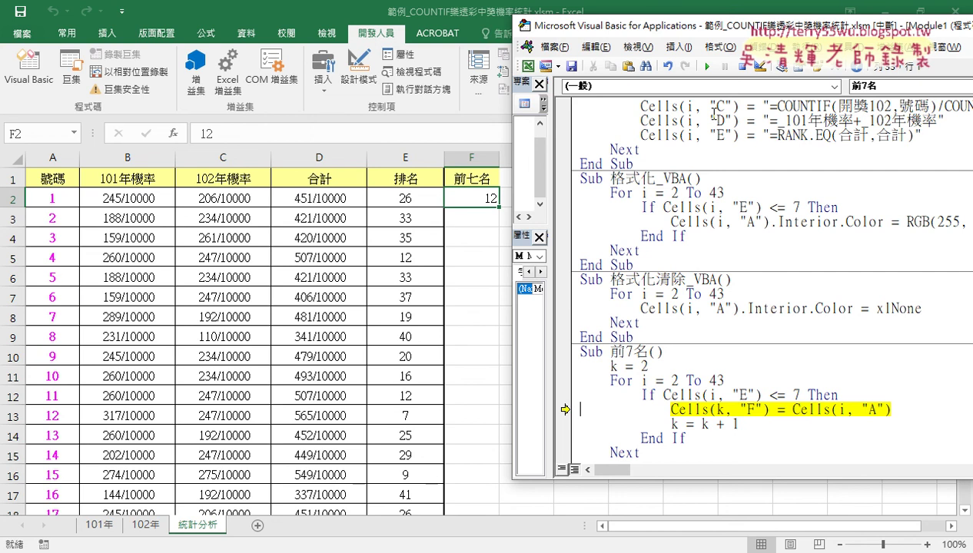
{"action": "left_click", "coordinate": [707, 67]}
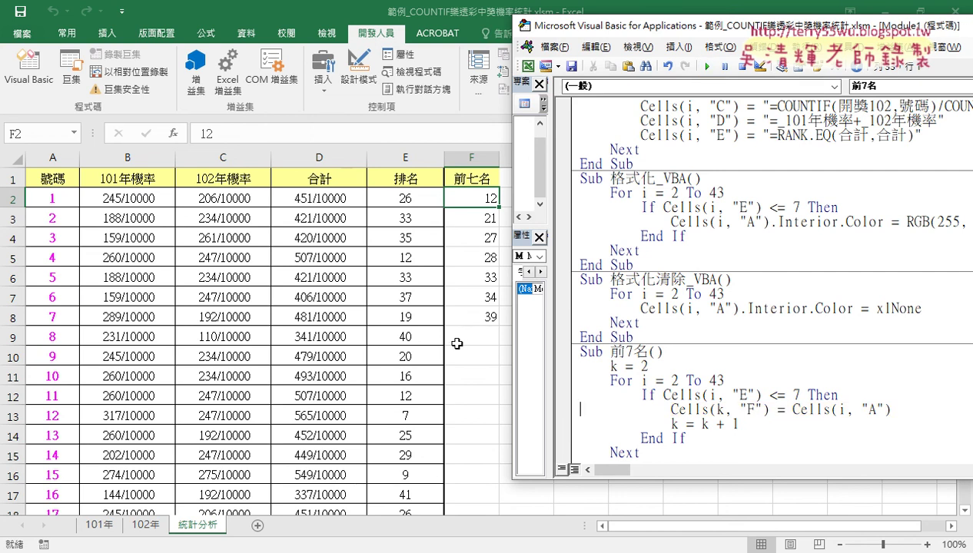
{"action": "scroll", "coordinate": [660, 355], "scroll_direction": "down", "scroll_amount": 1}
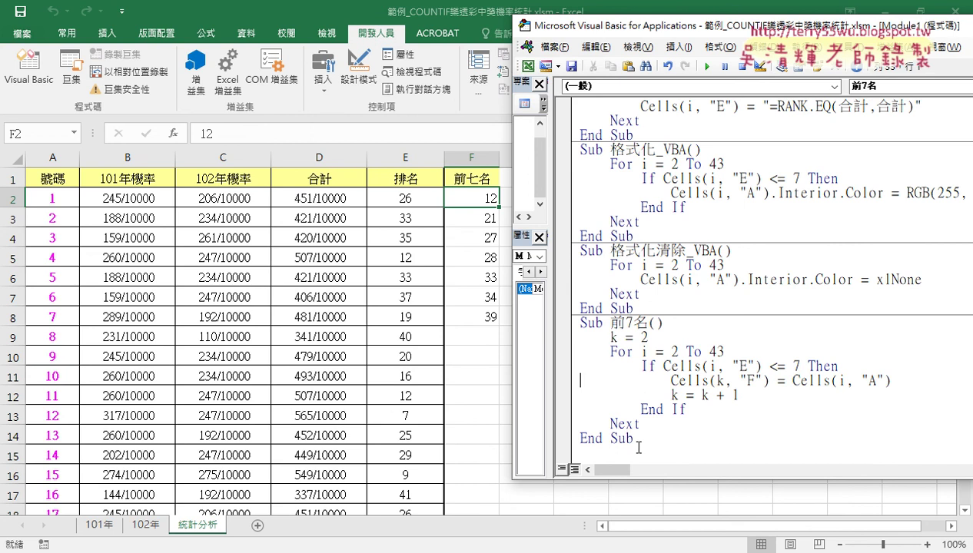
{"action": "mouse_move", "coordinate": [635, 34]}
{"action": "left_mouse_down"}
{"action": "mouse_move", "coordinate": [666, 233]}
{"action": "mouse_move", "coordinate": [671, 471]}
{"action": "left_mouse_up"}
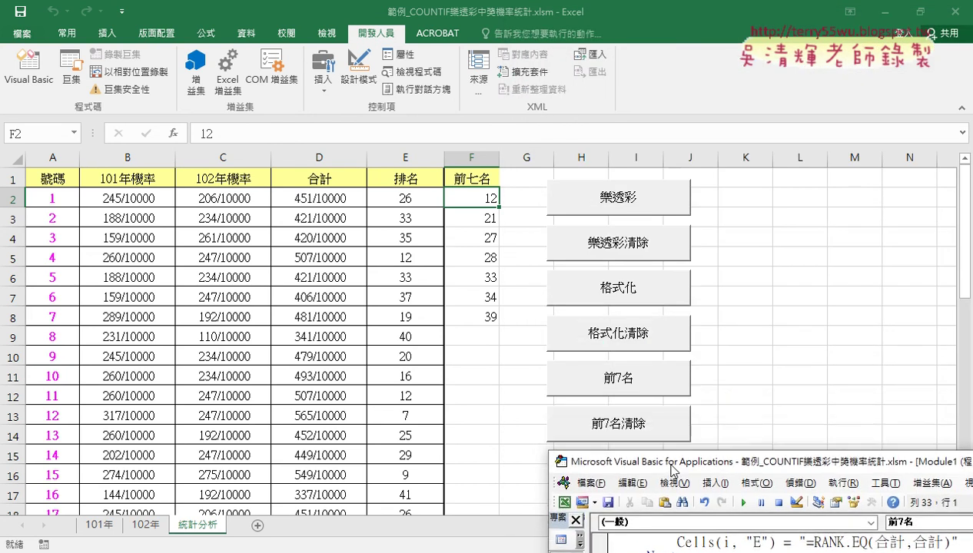
{"action": "left_click_drag", "start_coordinate": [672, 470], "coordinate": [663, 28]}
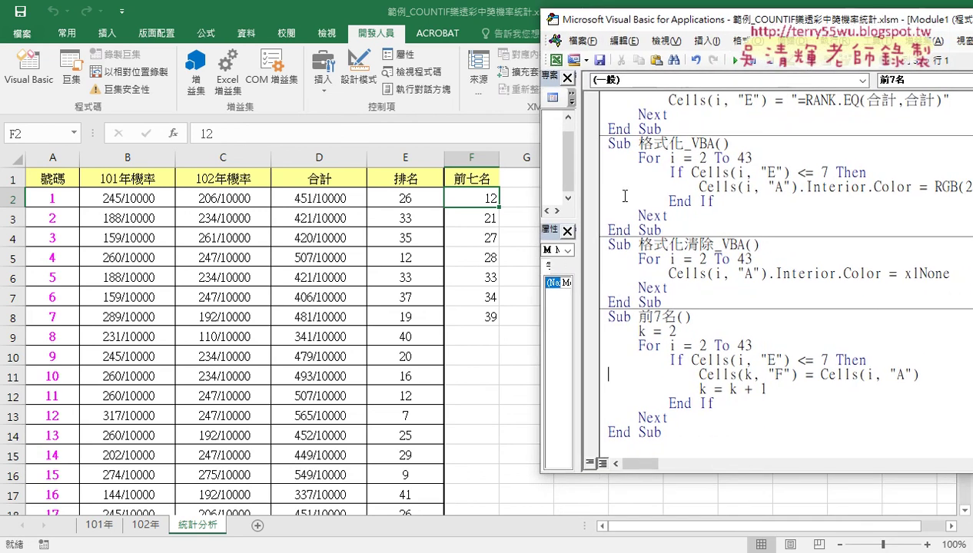
- Declare a new Sub 前7名7清除 after the last End Sub, based on the 前7名 header
{"action": "left_click_drag", "start_coordinate": [608, 315], "coordinate": [675, 315]}
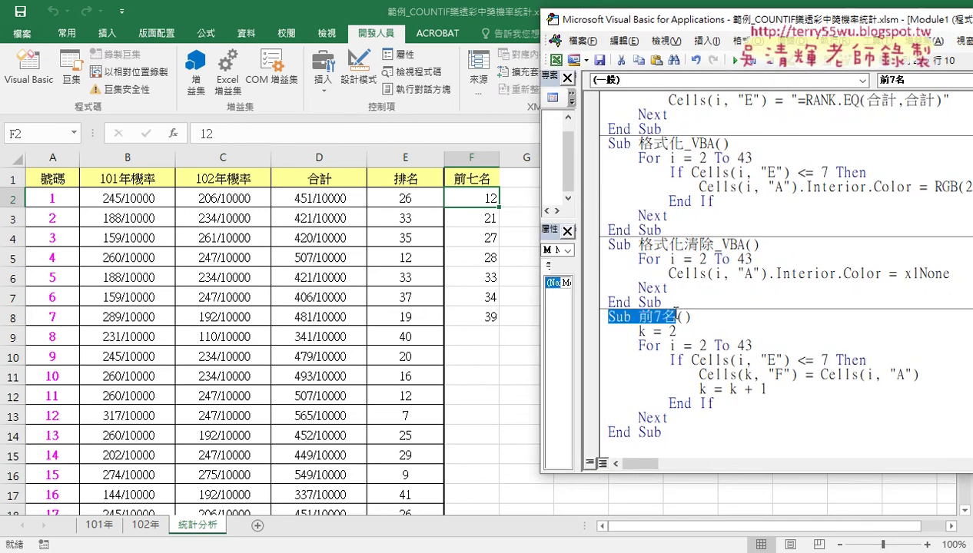
{"action": "key", "text": "ctrl+c"}
{"action": "left_click", "coordinate": [672, 445]}
{"action": "key", "text": "ctrl+v"}
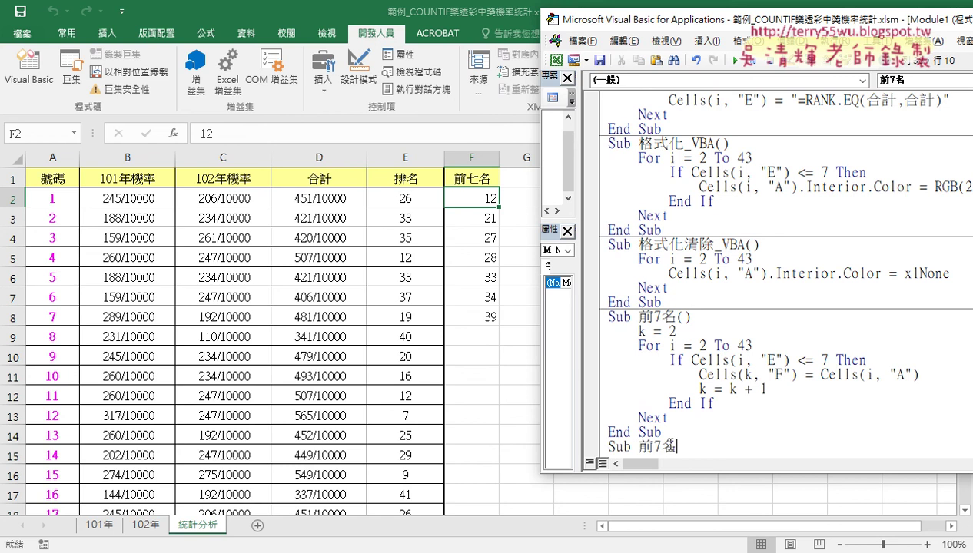
{"action": "type", "text": "7"}
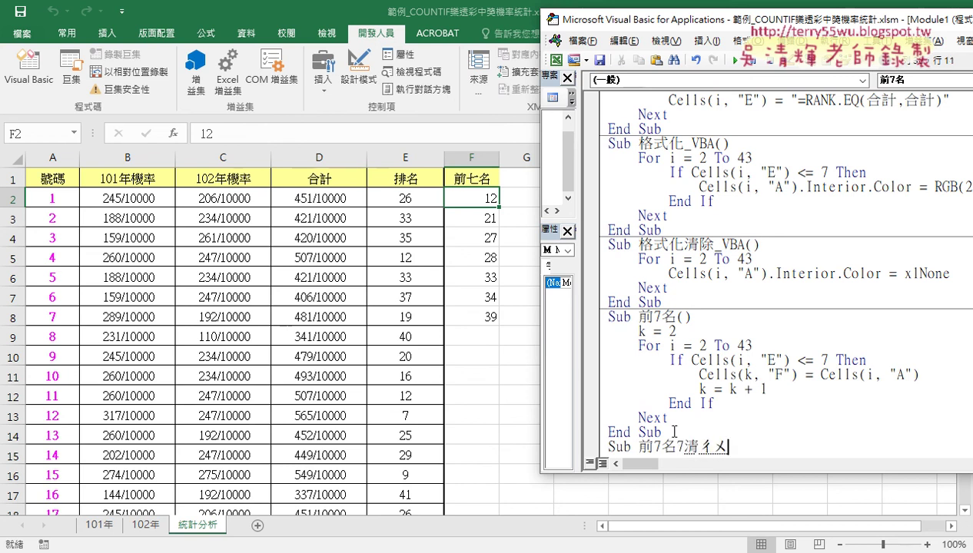
{"action": "type", "text": "清除("}
{"action": "key", "text": "Return"}
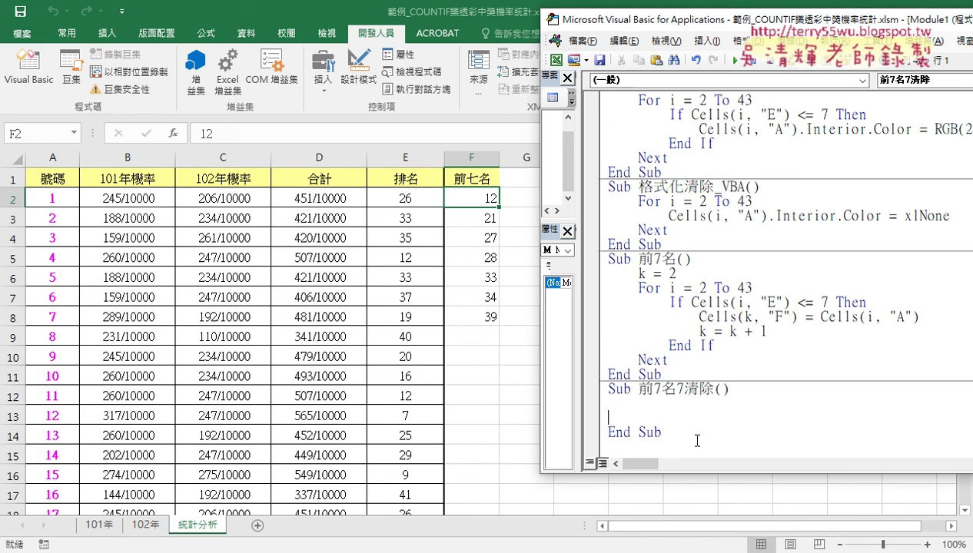
{"action": "key", "text": "Up"}
{"action": "key", "text": "Delete"}
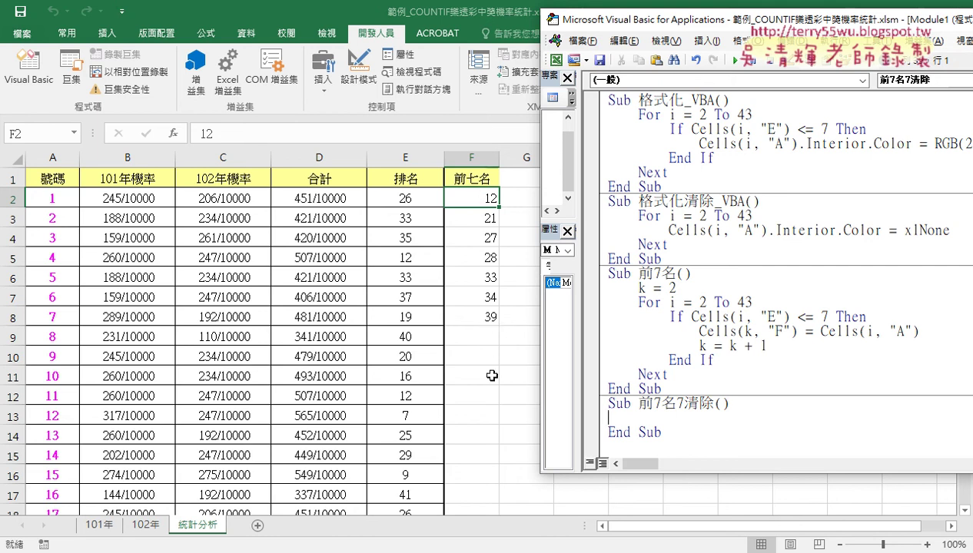
- Paste the 樂透彩清除 clearing loop into 前7名7清除 and set its end row to 8
{"action": "scroll", "coordinate": [557, 375], "scroll_direction": "up", "scroll_amount": 6}
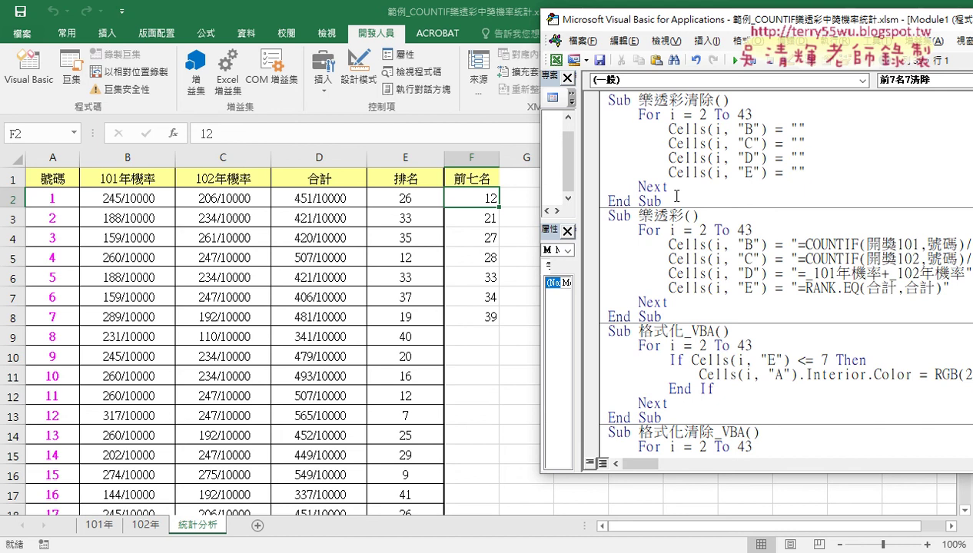
{"action": "left_click_drag", "start_coordinate": [668, 187], "coordinate": [589, 116]}
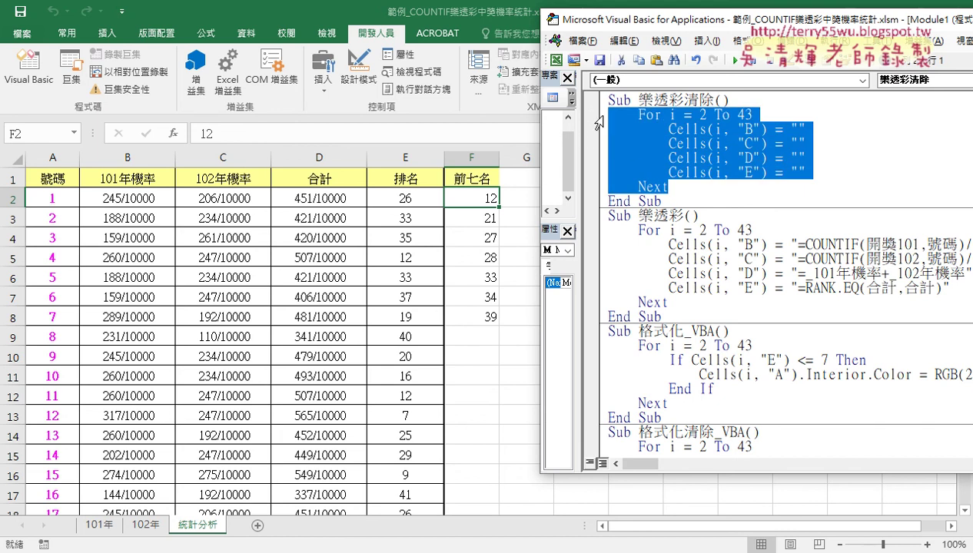
{"action": "scroll", "coordinate": [784, 246], "scroll_direction": "down", "scroll_amount": 5}
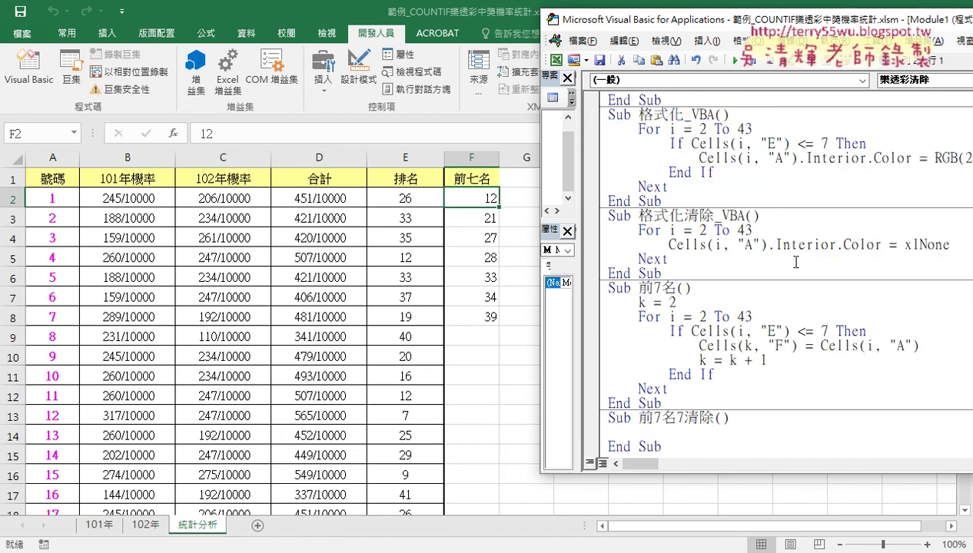
{"action": "left_click", "coordinate": [614, 417]}
{"action": "key", "text": "ctrl+v"}
{"action": "scroll", "coordinate": [719, 413], "scroll_direction": "down", "scroll_amount": 1}
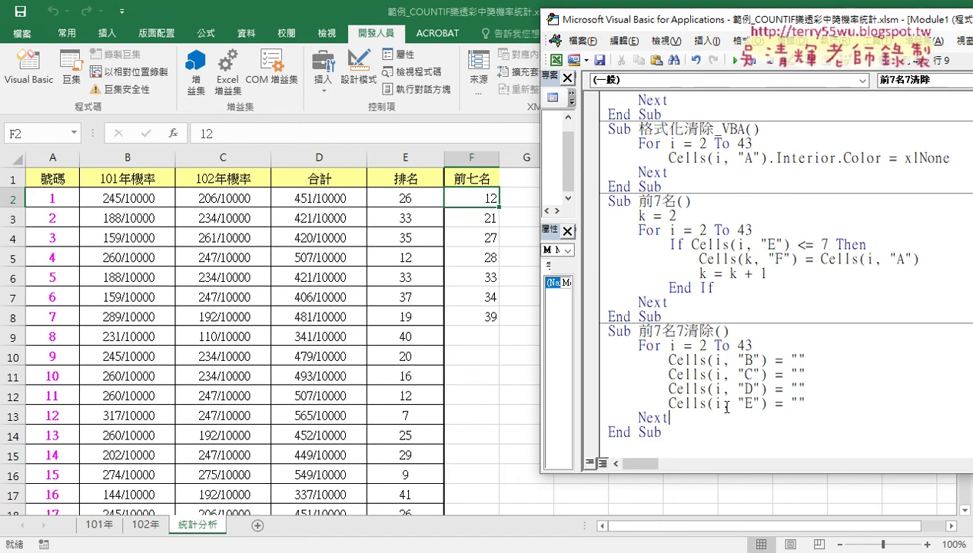
{"action": "left_click_drag", "start_coordinate": [751, 346], "coordinate": [730, 346]}
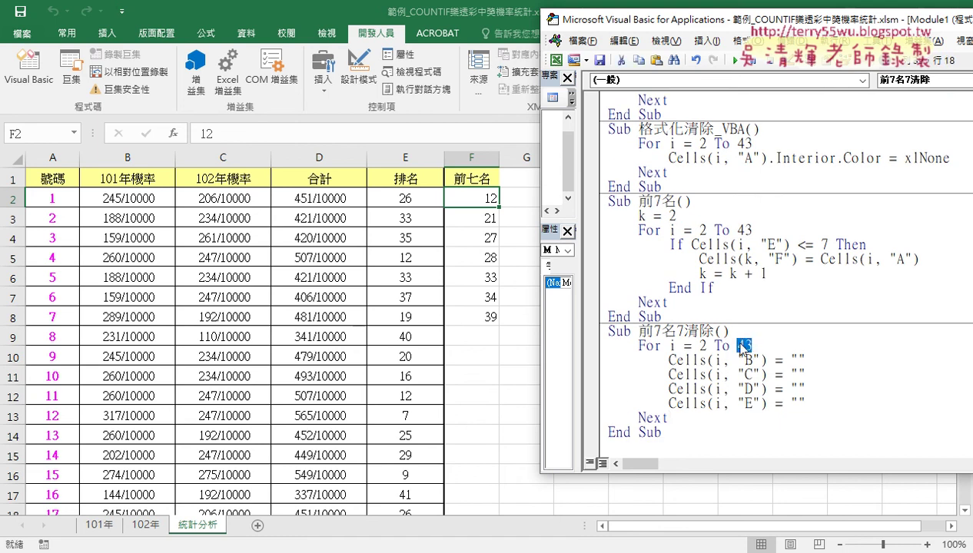
{"action": "type", "text": "8"}
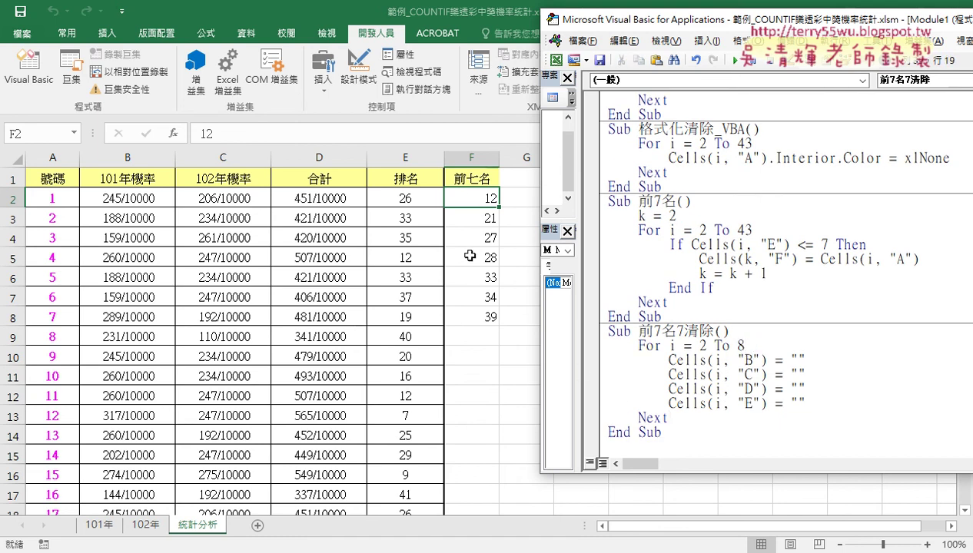
- Delete the C, D and E lines, change column B to F, and run it to clear F2:F8
{"action": "left_click_drag", "start_coordinate": [810, 401], "coordinate": [633, 378]}
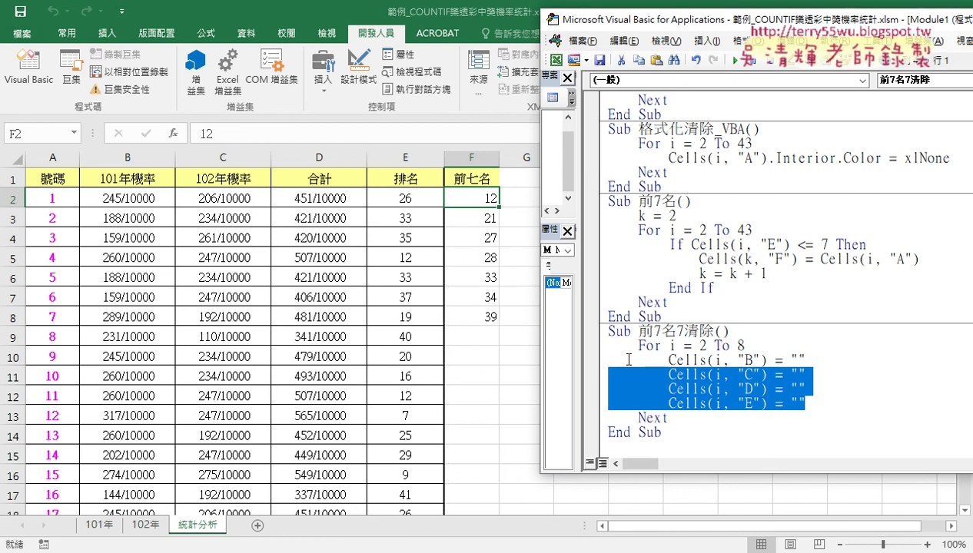
{"action": "key", "text": "Delete"}
{"action": "double_click", "coordinate": [749, 403]}
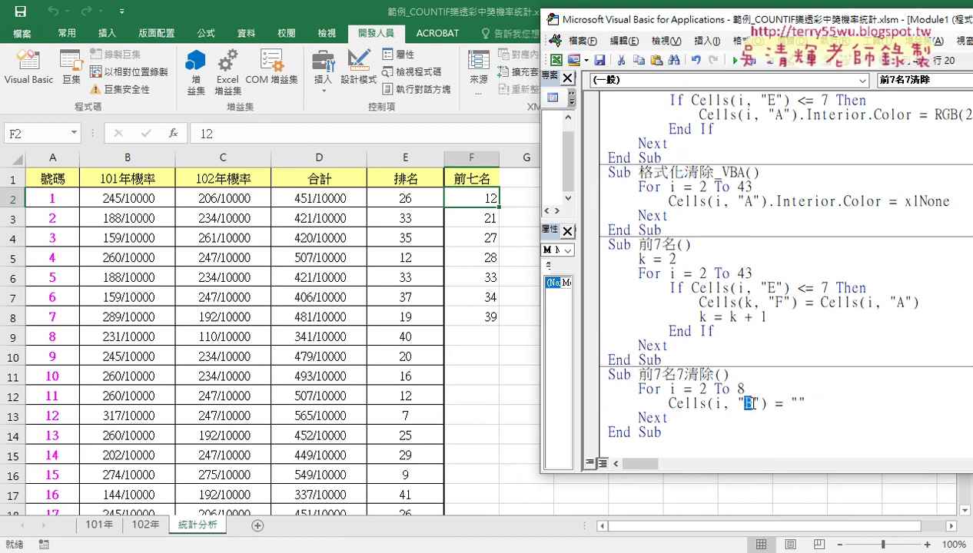
{"action": "type", "text": "F"}
{"action": "left_click", "coordinate": [735, 61]}
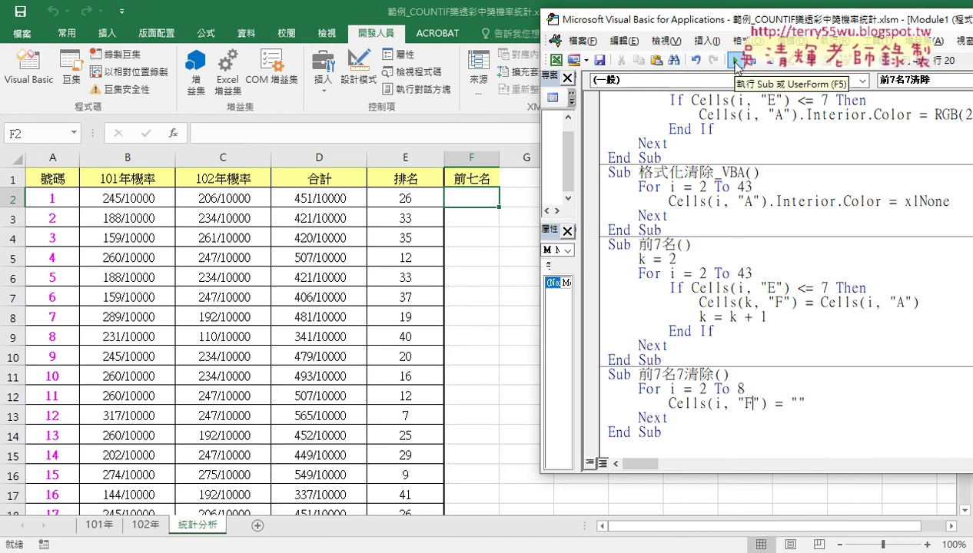
- Dock the Edit toolbar and comment out the 前7名7清除 For…Next loop with Comment Block
{"action": "left_click_drag", "start_coordinate": [668, 417], "coordinate": [601, 393]}
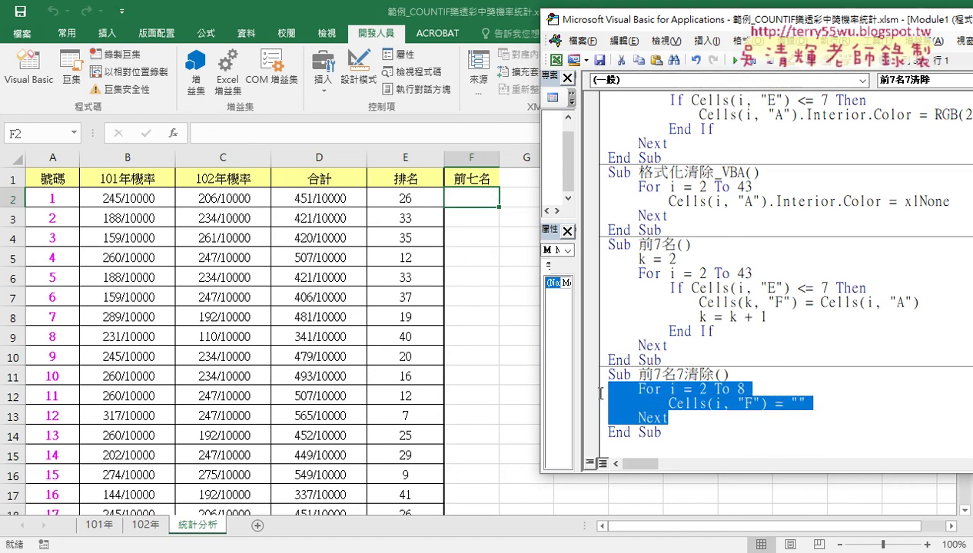
{"action": "right_click", "coordinate": [667, 58]}
{"action": "left_click", "coordinate": [676, 122]}
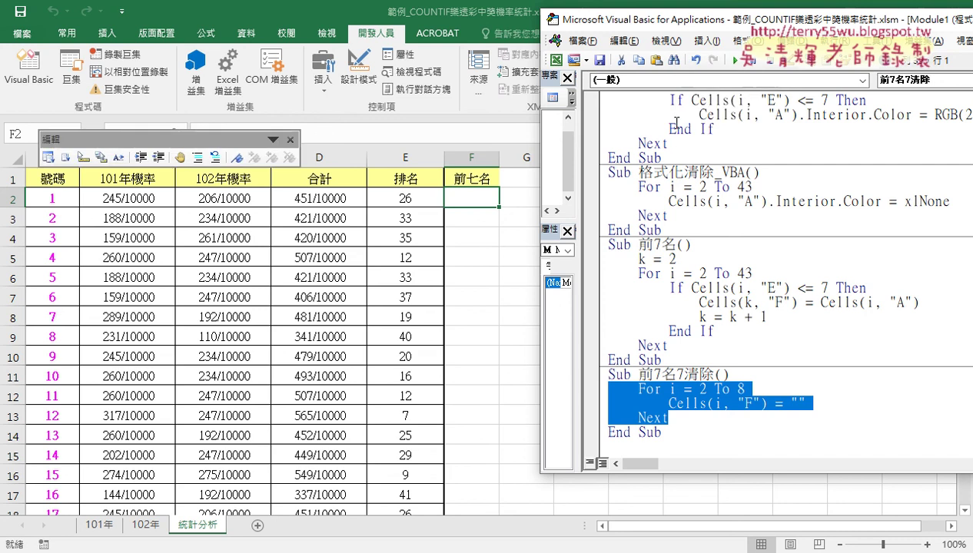
{"action": "left_click_drag", "start_coordinate": [219, 137], "coordinate": [568, 75]}
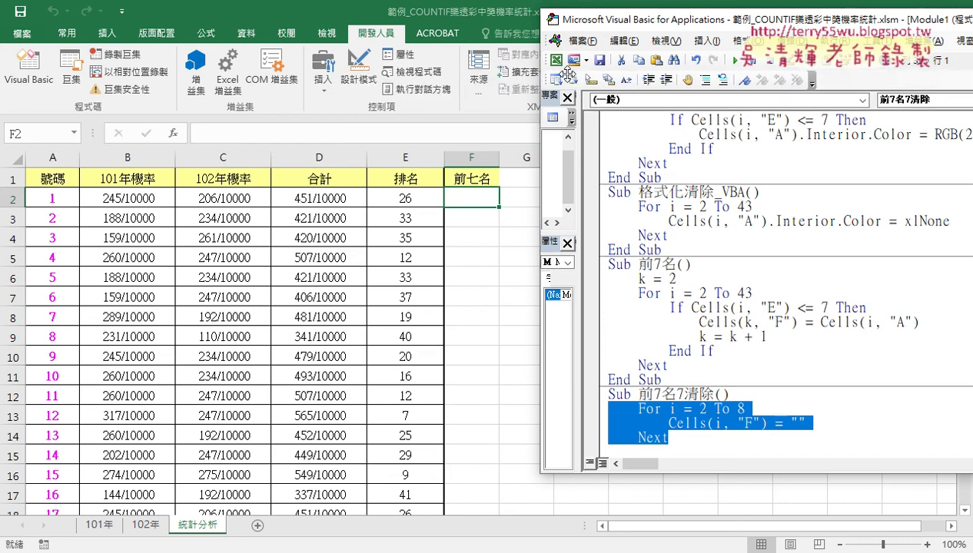
{"action": "left_click", "coordinate": [819, 428]}
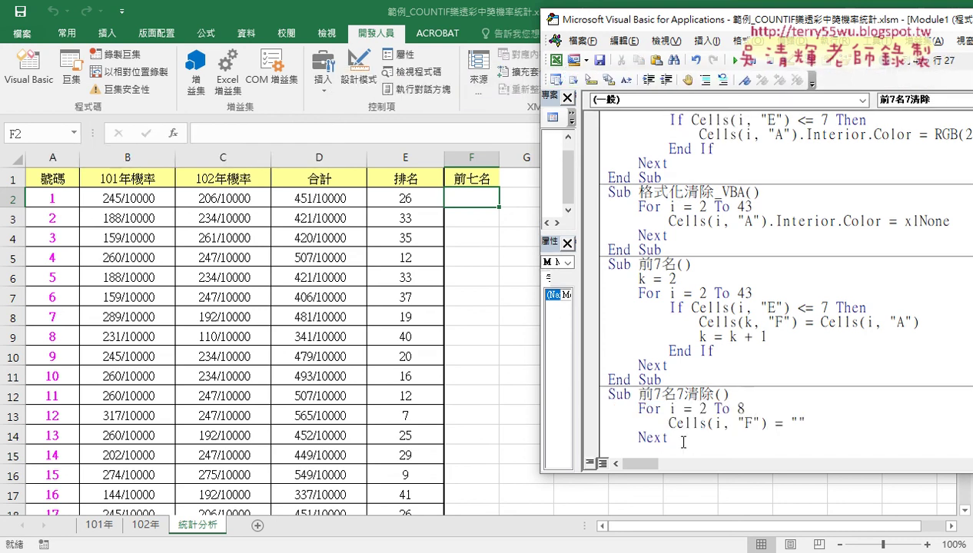
{"action": "left_click_drag", "start_coordinate": [683, 442], "coordinate": [607, 409]}
{"action": "left_click", "coordinate": [703, 80]}
- Add the line Range("F2:F8").ClearContents below the commented loop, completing ClearContents via IntelliSense
{"action": "scroll", "coordinate": [706, 351], "scroll_direction": "down", "scroll_amount": 1}
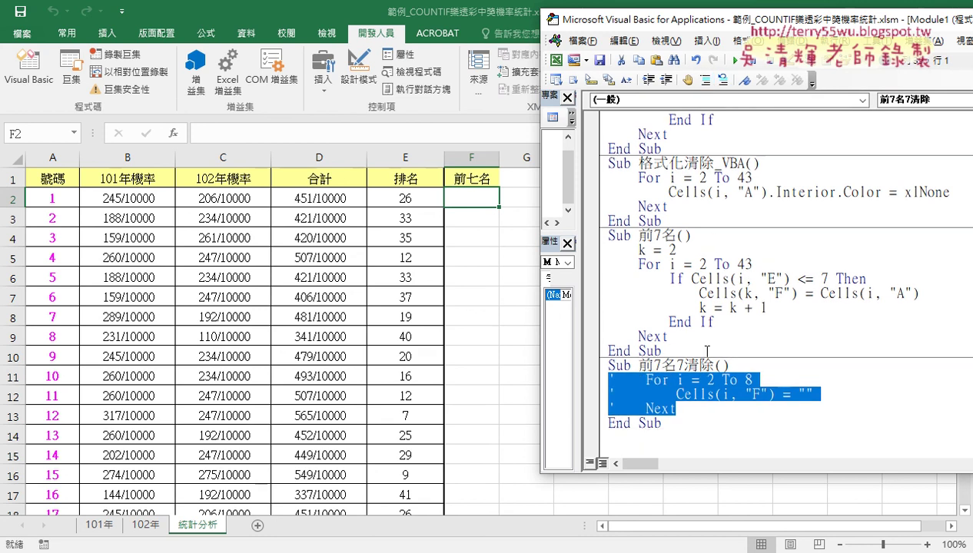
{"action": "left_click", "coordinate": [678, 408]}
{"action": "key", "text": "Return"}
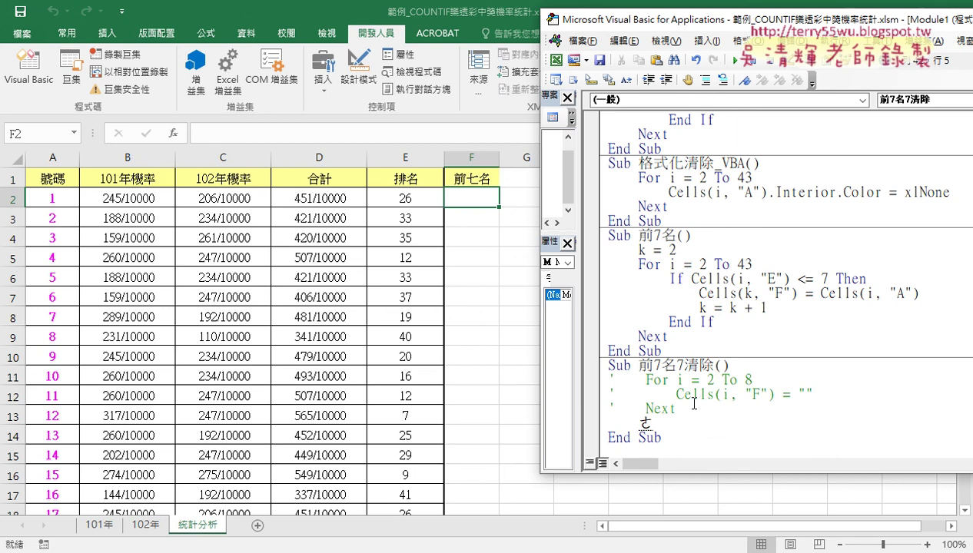
{"action": "type", "text": "range"}
{"action": "type", "text": "("}
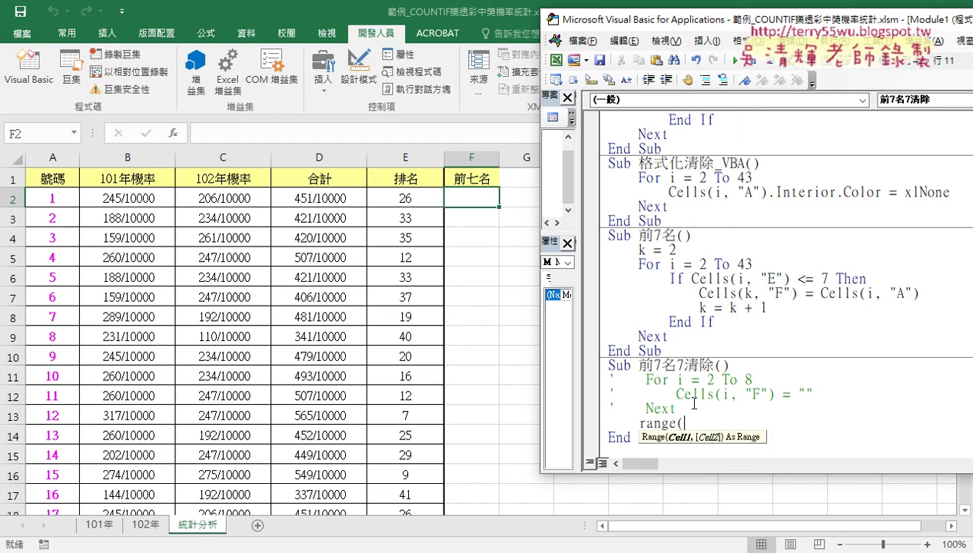
{"action": "type", "text": "\"F2"}
{"action": "type", "text": ":F8"}
{"action": "type", "text": "\")"}
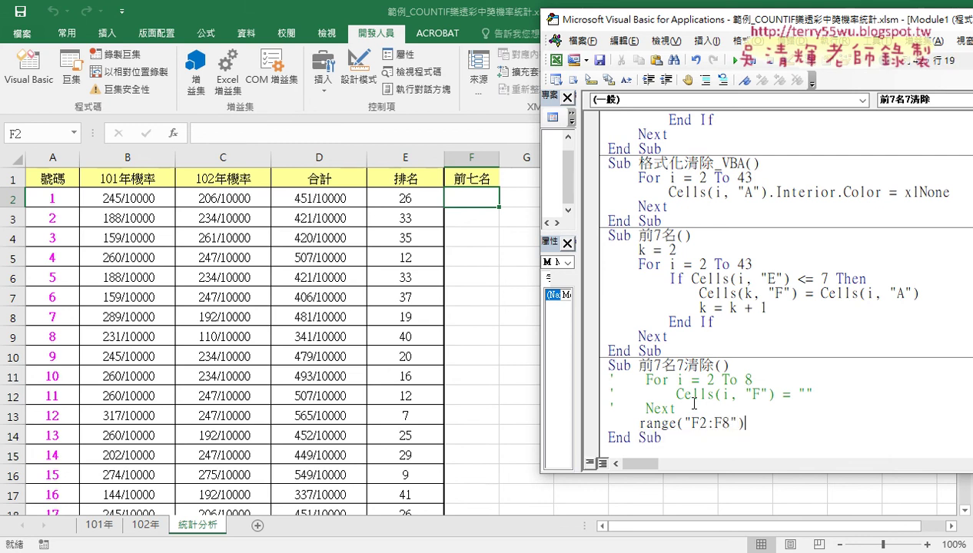
{"action": "type", "text": "="}
{"action": "type", "text": "\""}
{"action": "key", "text": "BackSpace"}
{"action": "key", "text": "BackSpace"}
{"action": "key", "text": "BackSpace"}
{"action": "type", "text": ".ㄉ"}
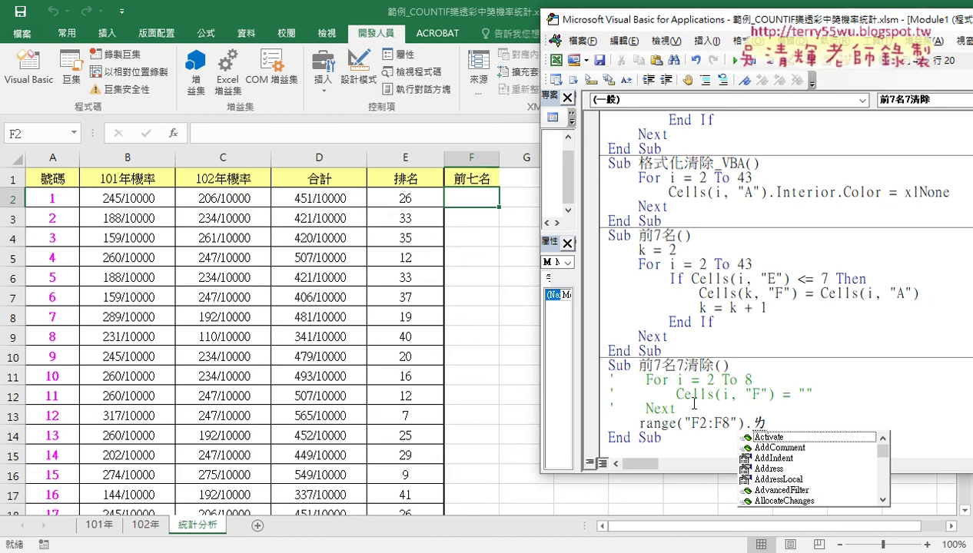
{"action": "key", "text": "BackSpace"}
{"action": "type", "text": "c"}
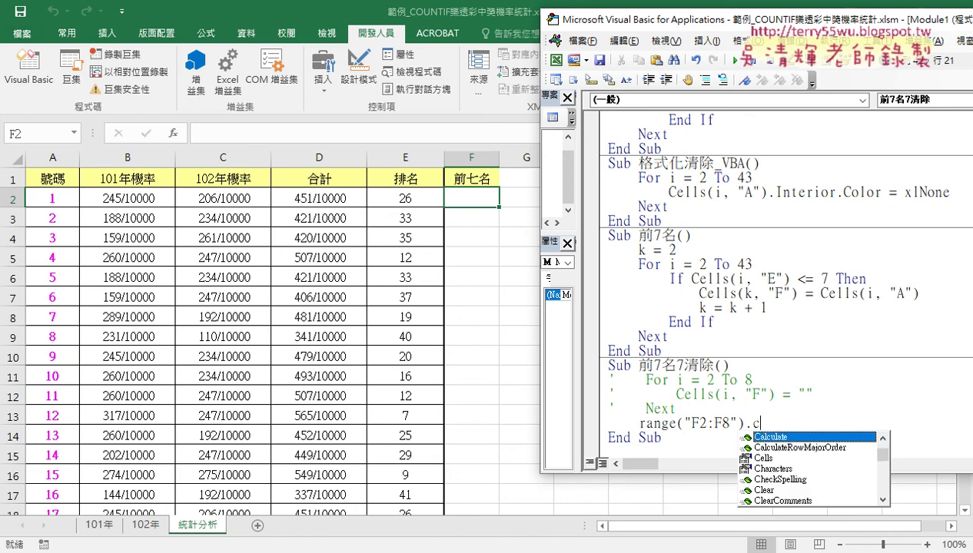
{"action": "type", "text": "l"}
{"action": "key", "text": "Down"}
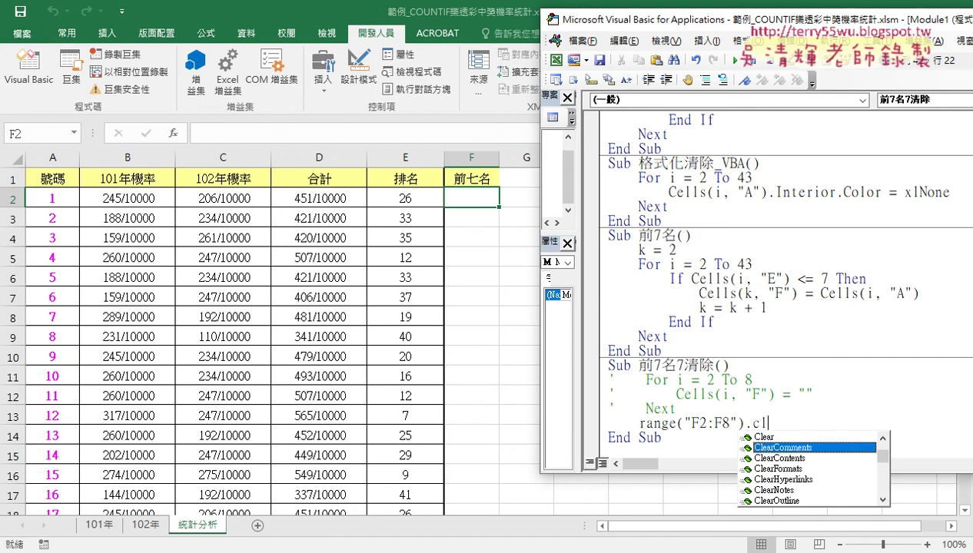
{"action": "key", "text": "Down"}
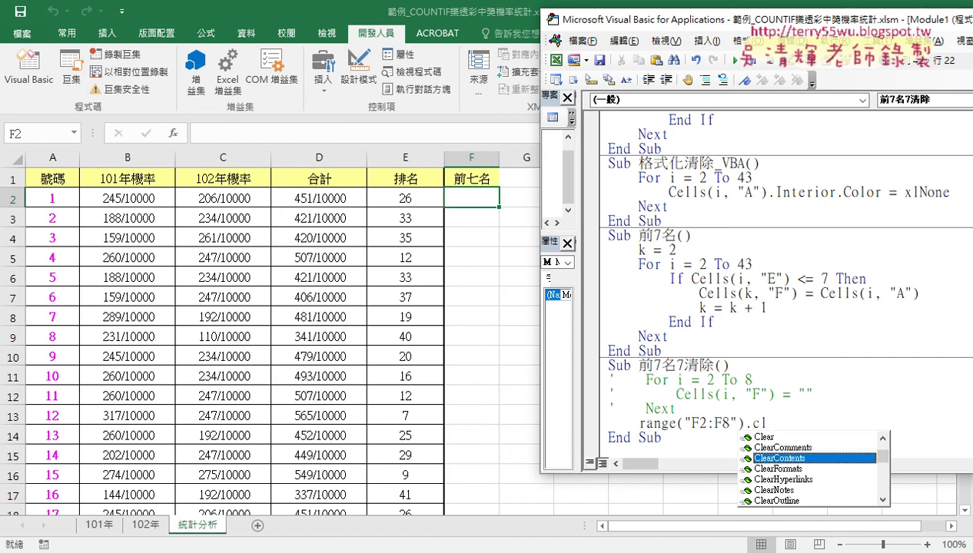
{"action": "double_click", "coordinate": [777, 458]}
{"action": "left_click", "coordinate": [718, 398]}
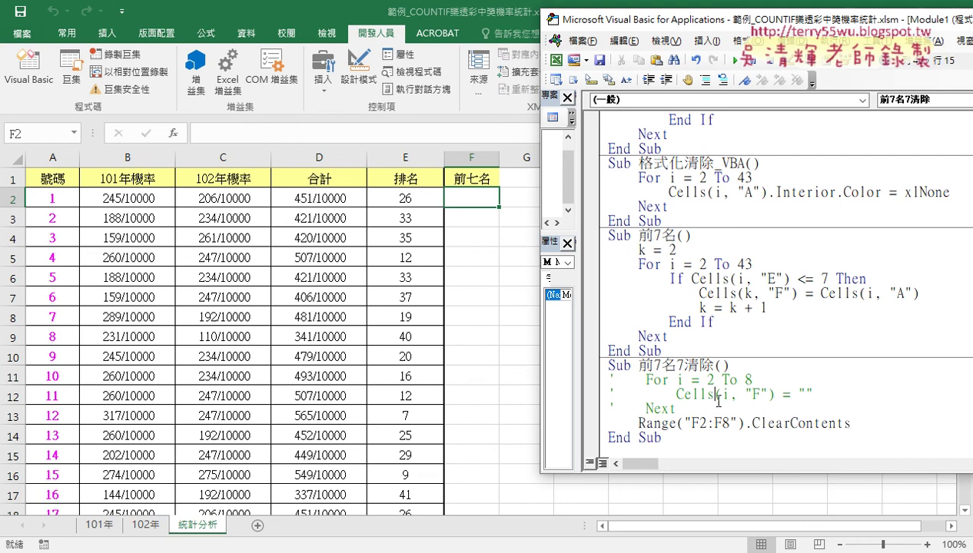
- Run 前7名 to fill F2:F8 with the top-7 numbers, then run 前7名7清除 to clear them
{"action": "left_click", "coordinate": [739, 292]}
{"action": "left_click", "coordinate": [737, 60]}
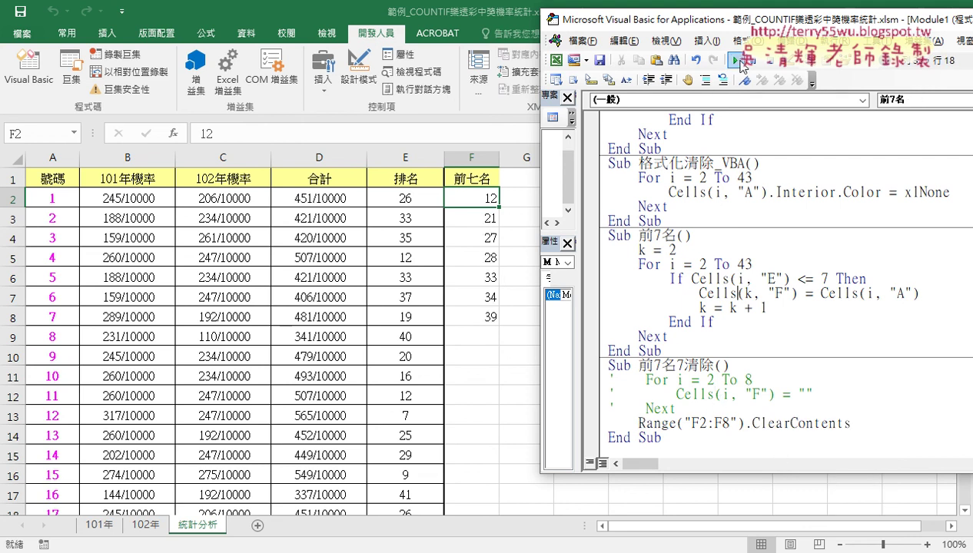
{"action": "left_click", "coordinate": [684, 408]}
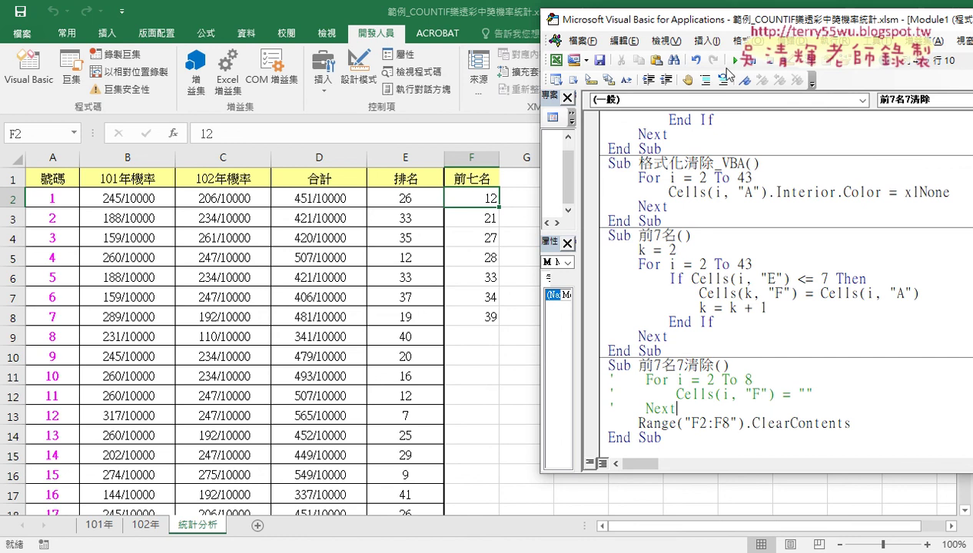
{"action": "left_click", "coordinate": [732, 60]}
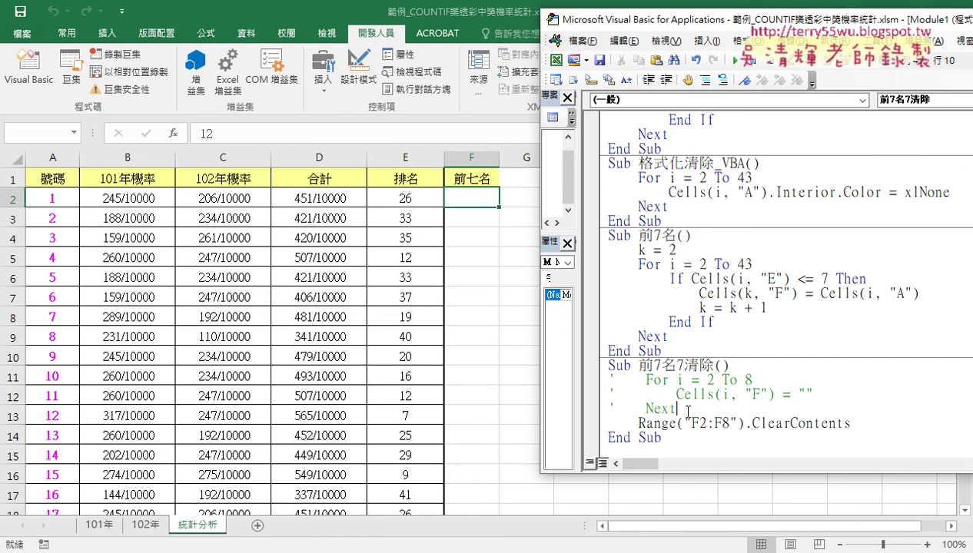
- Highlight the commented loop, Range("F2:F8") and Cells(i, "F") = "" code, then switch to the browser
{"action": "left_click_drag", "start_coordinate": [687, 413], "coordinate": [598, 388]}
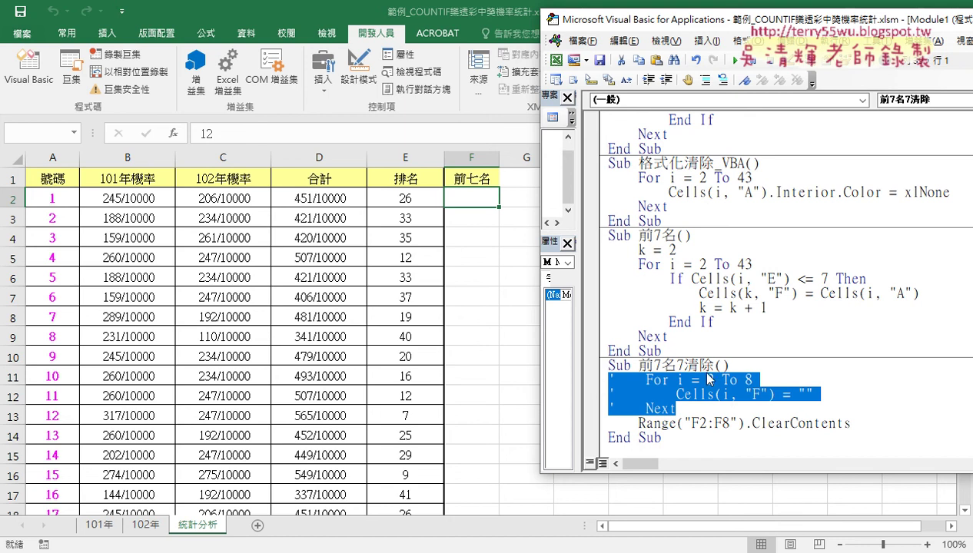
{"action": "left_click_drag", "start_coordinate": [637, 423], "coordinate": [839, 427]}
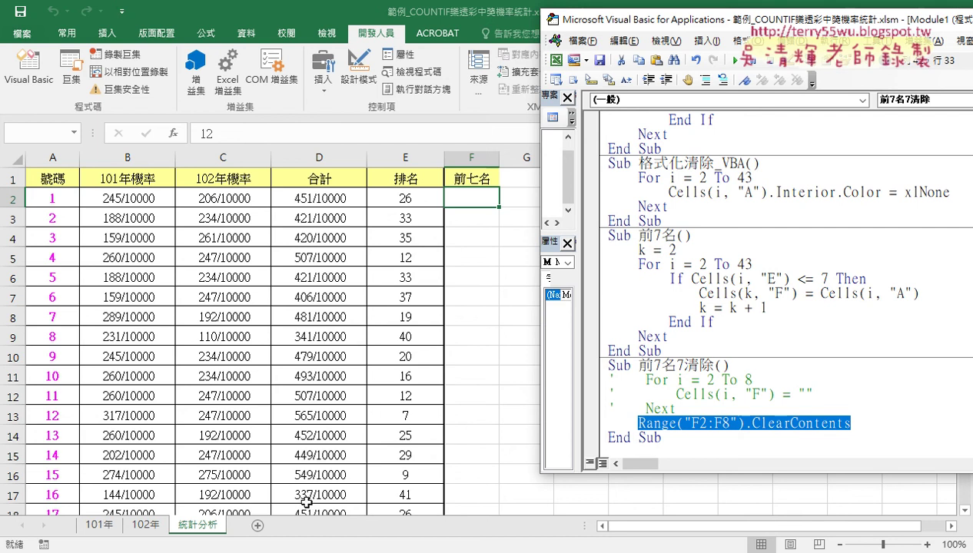
{"action": "left_click_drag", "start_coordinate": [675, 393], "coordinate": [822, 392]}
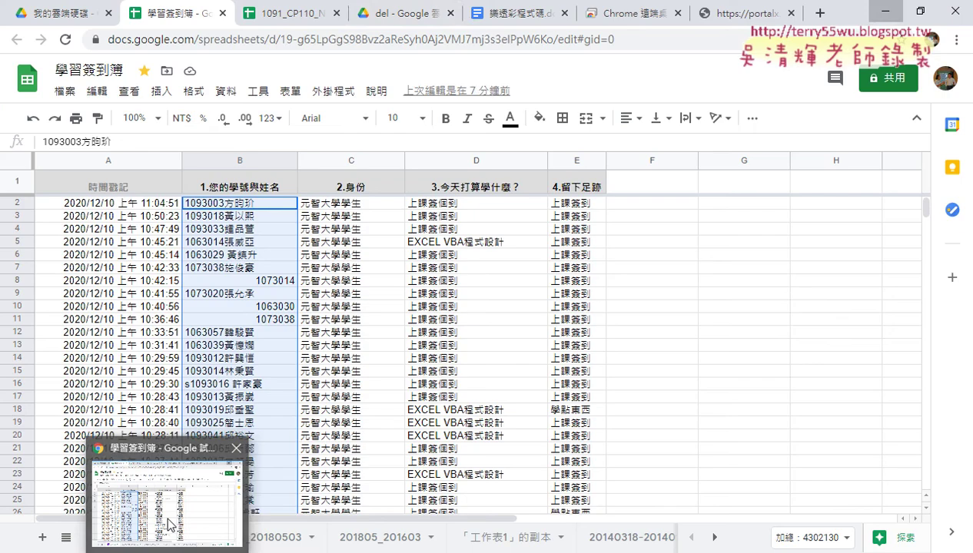
{"action": "left_click", "coordinate": [169, 525]}
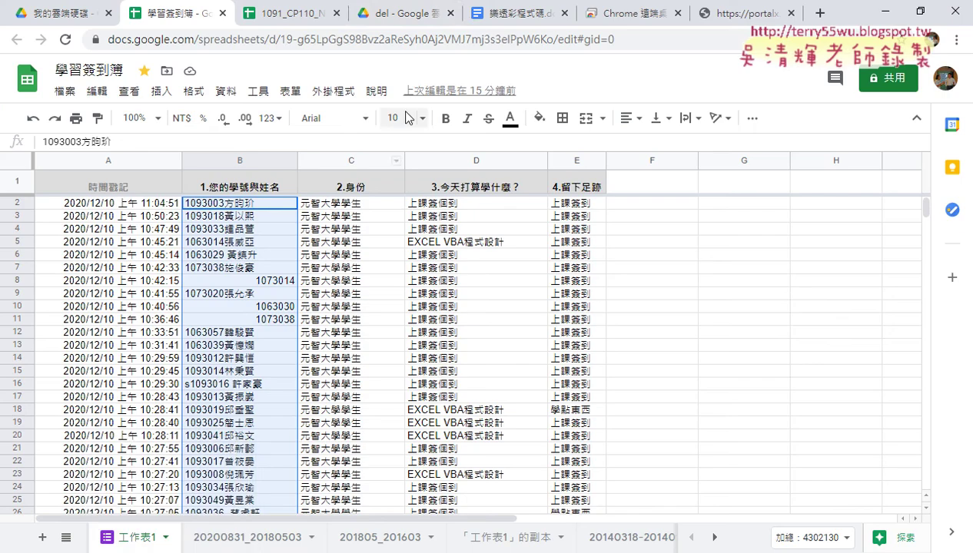
- Switch to the 樂透彩程式碼.docx tab, reload it, and scroll down to the 完成畫面 table
{"action": "left_click", "coordinate": [509, 23]}
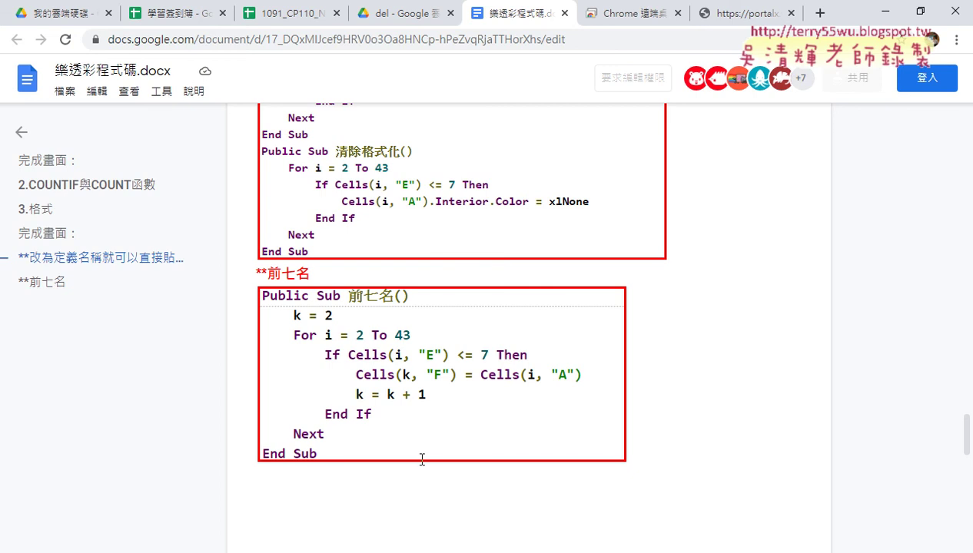
{"action": "left_click", "coordinate": [70, 37]}
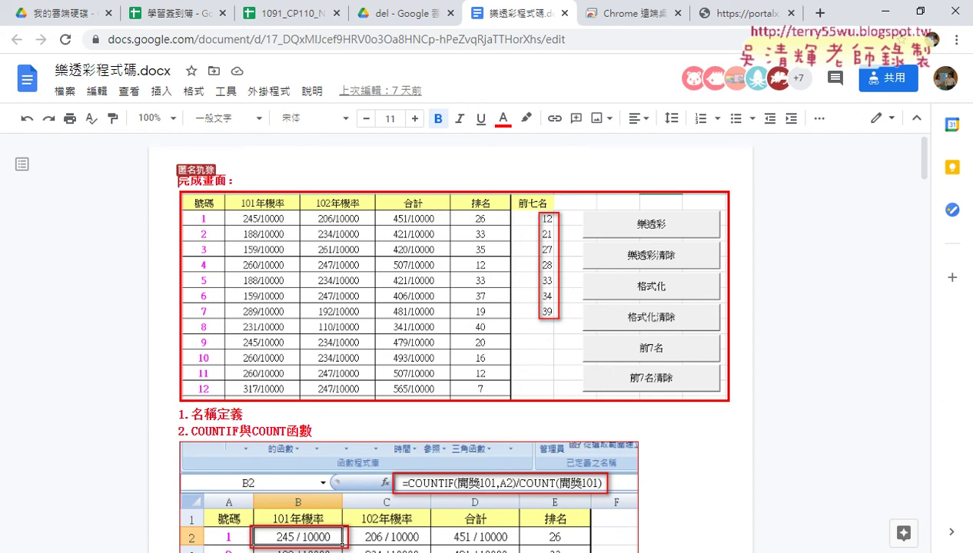
{"action": "mouse_move", "coordinate": [242, 552]}
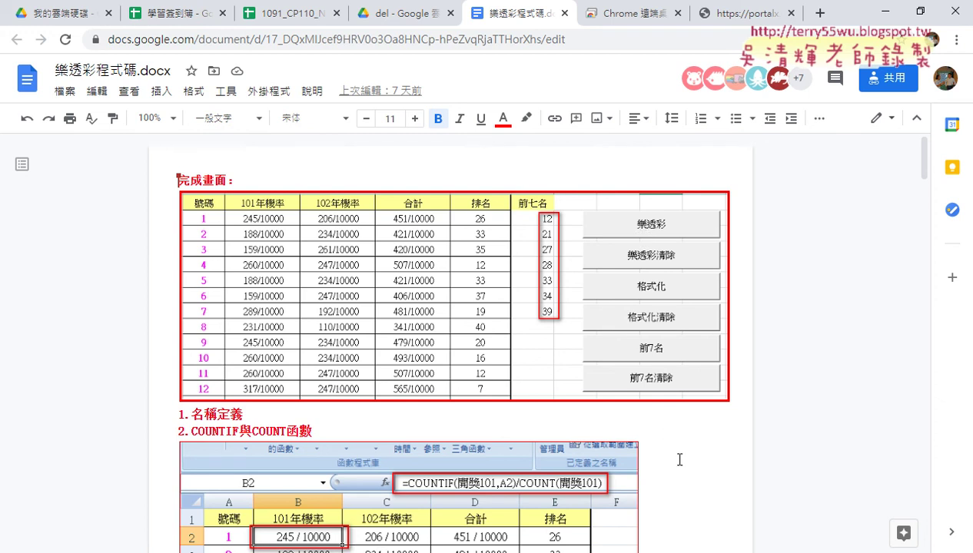
{"action": "scroll", "coordinate": [675, 456], "scroll_direction": "down", "scroll_amount": 4}
{"action": "scroll", "coordinate": [675, 457], "scroll_direction": "down", "scroll_amount": 2}
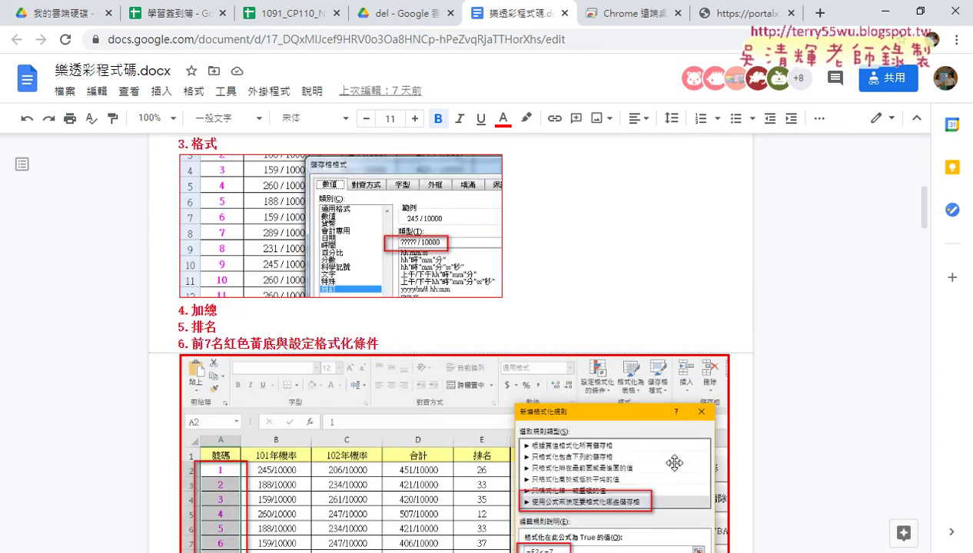
{"action": "scroll", "coordinate": [675, 461], "scroll_direction": "down", "scroll_amount": 5}
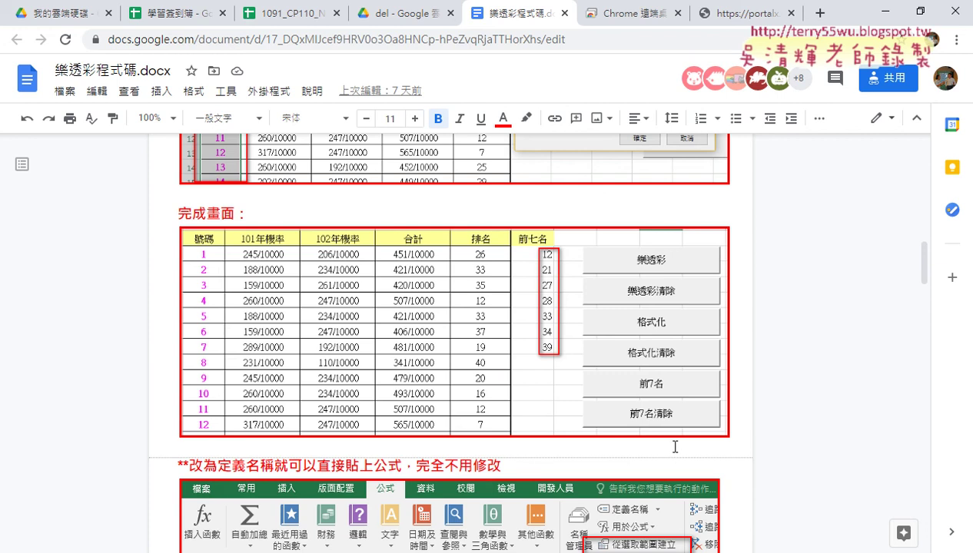